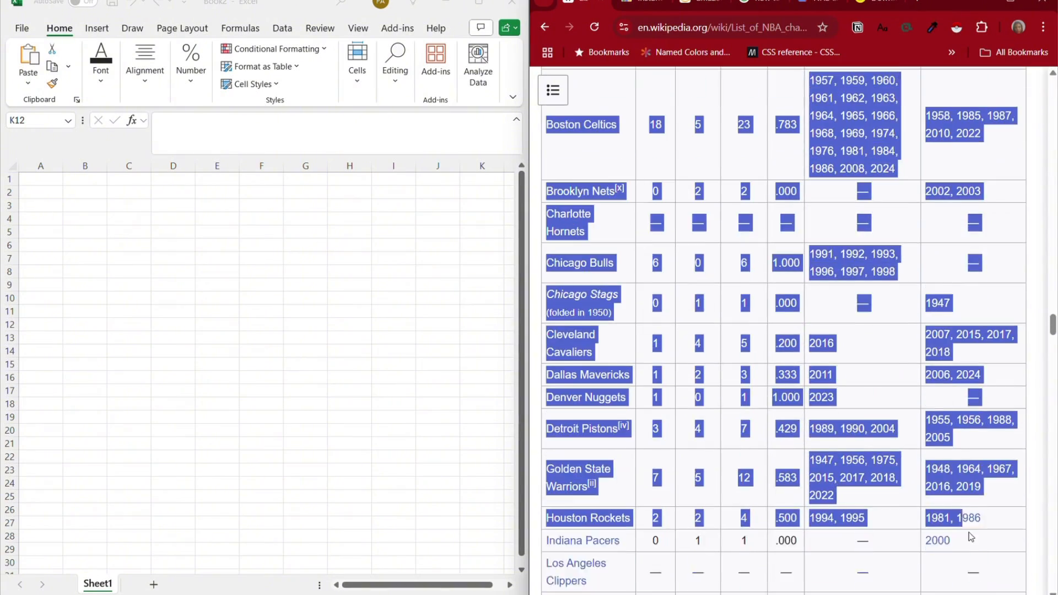
- Paste the copied Wikipedia table of NBA results by team into the blank Excel sheet at cell A1
click(36, 182)
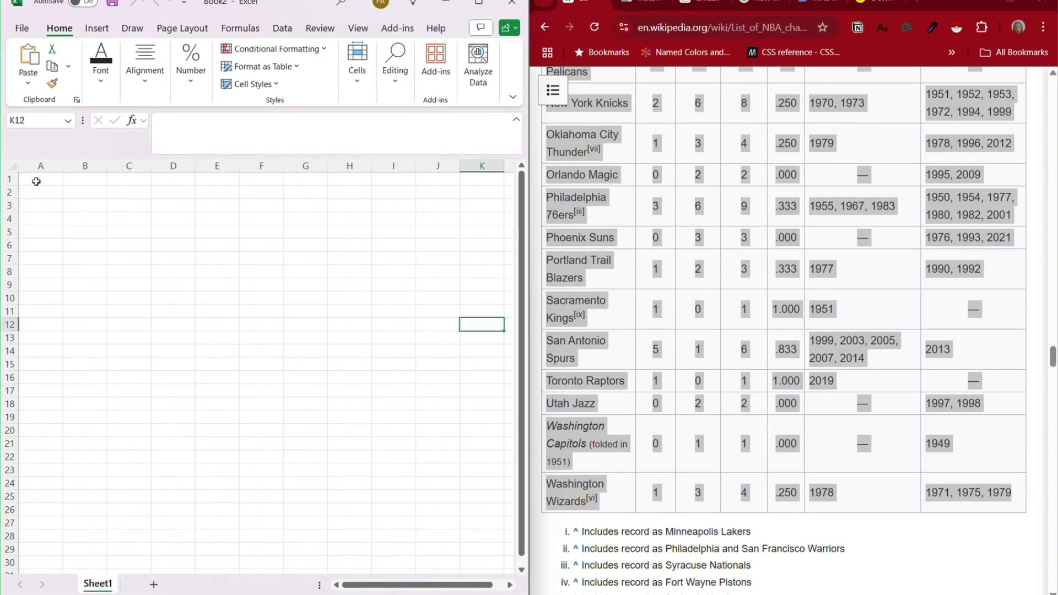
key(ctrl+v)
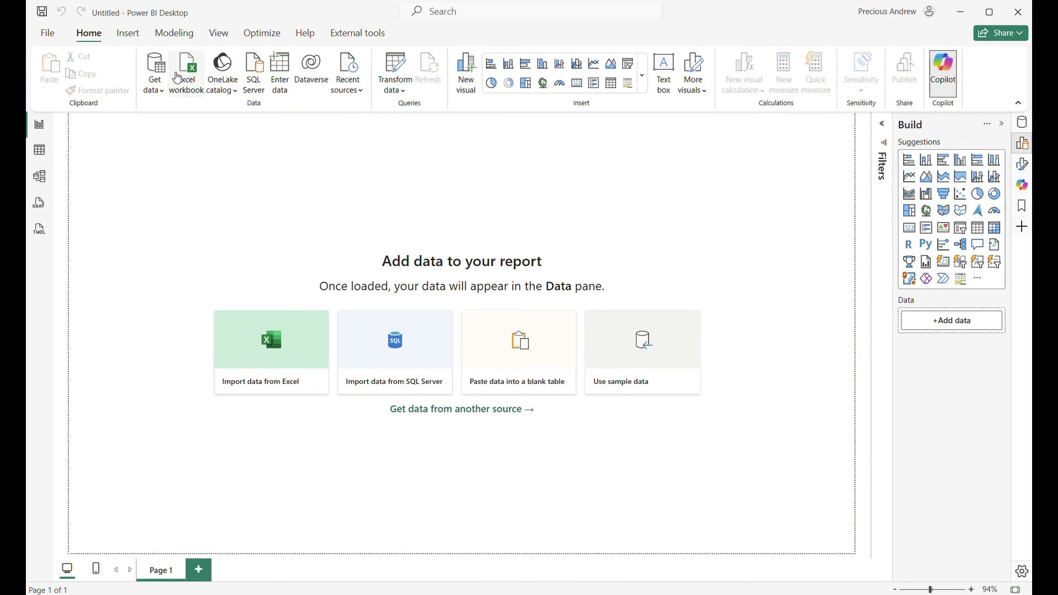
- Switch to Power BI Desktop and start a data import from a web source
click(160, 95)
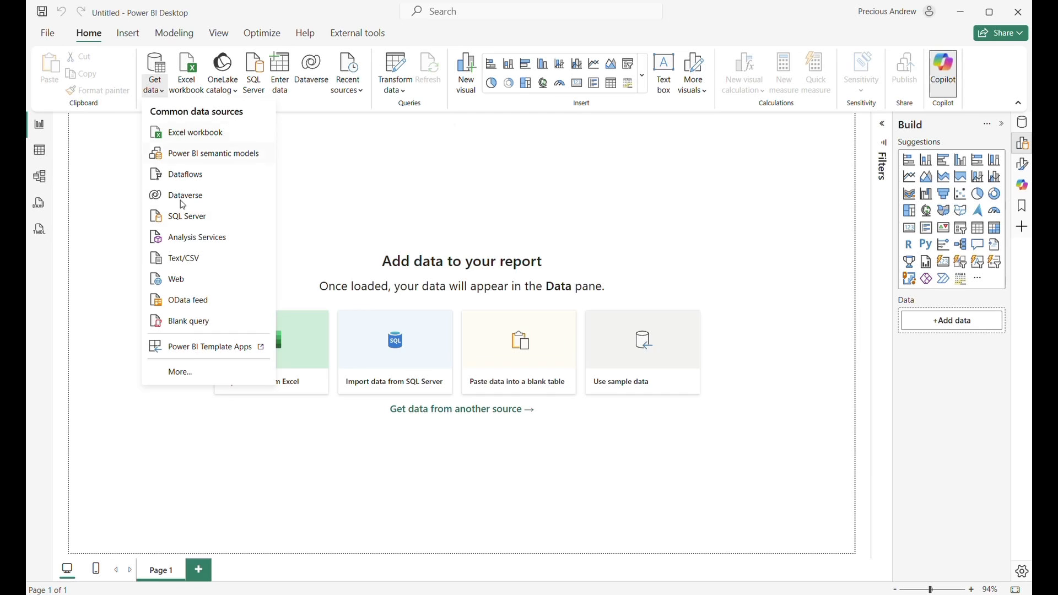
click(179, 284)
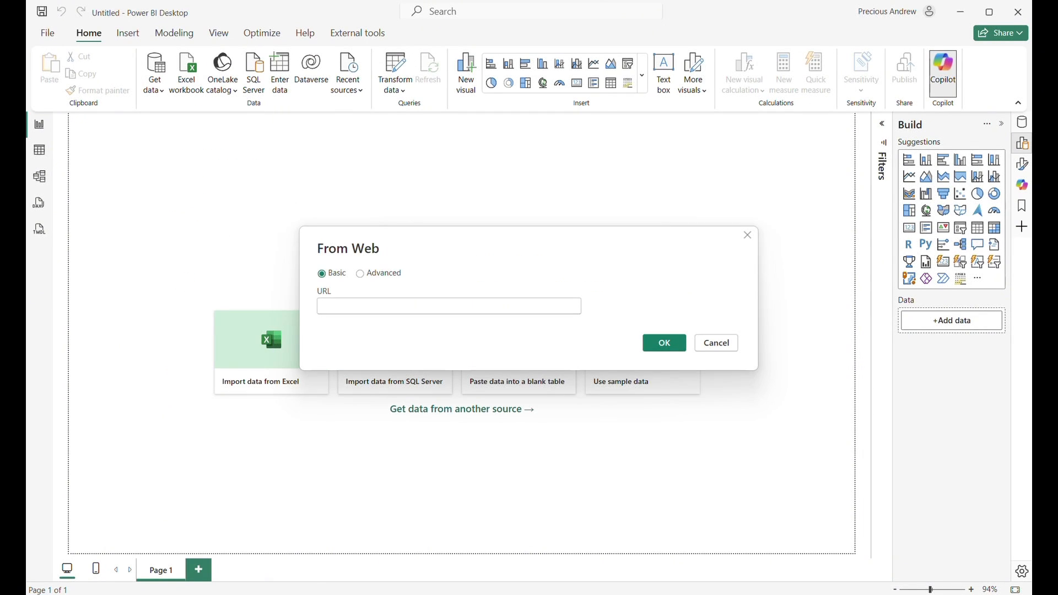
click(719, 592)
click(284, 39)
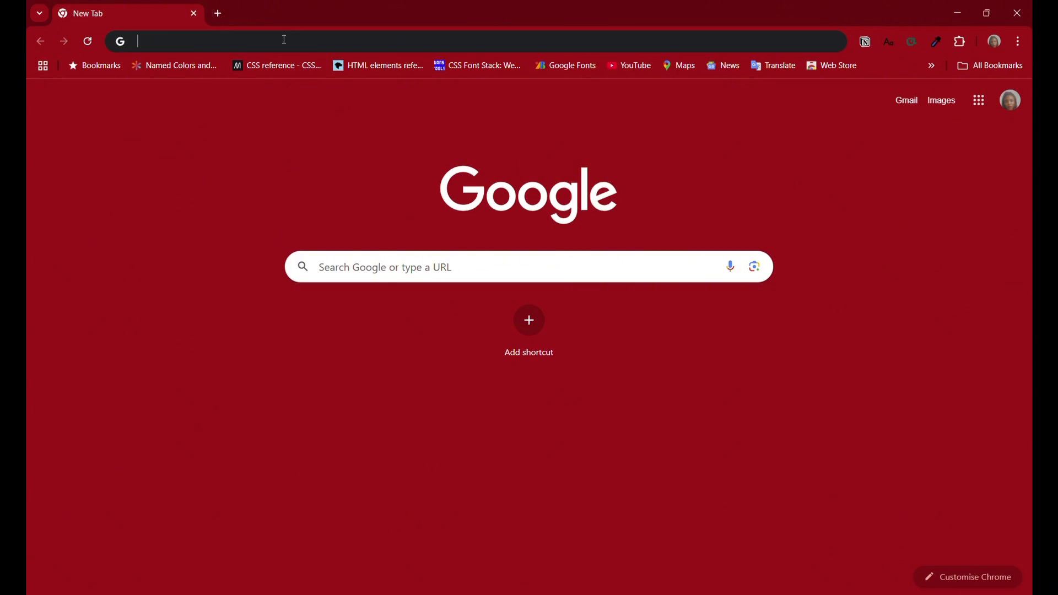
click(284, 40)
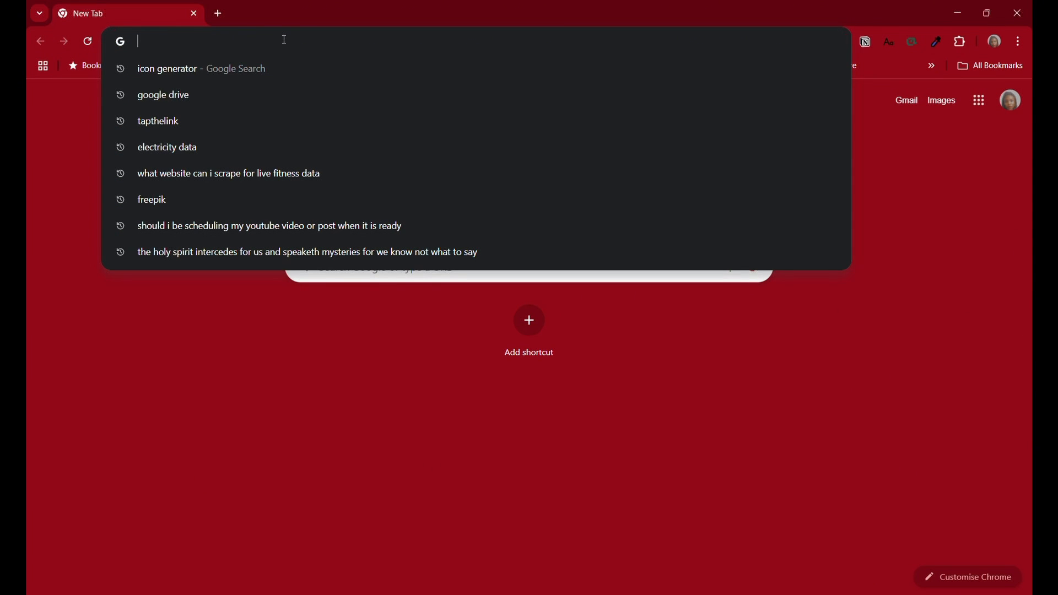
text(https://en.wikipedia.org/wiki/List_of_NBA_champions)
key(Return)
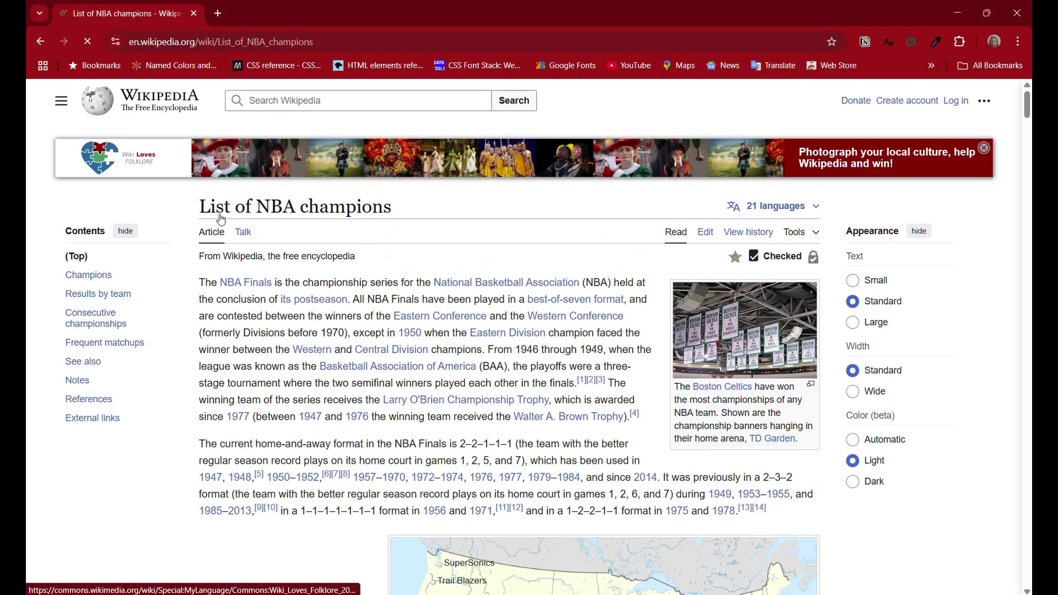
- Examine the Champions and Results by team tables in the Wikipedia article
scroll(341, 308, down, 10)
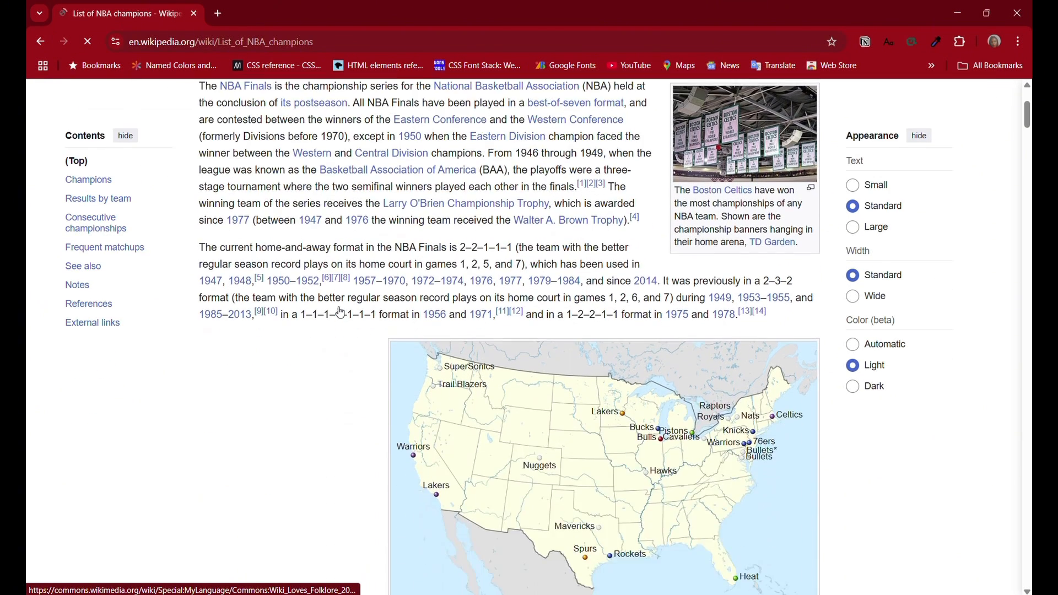
scroll(343, 317, down, 4)
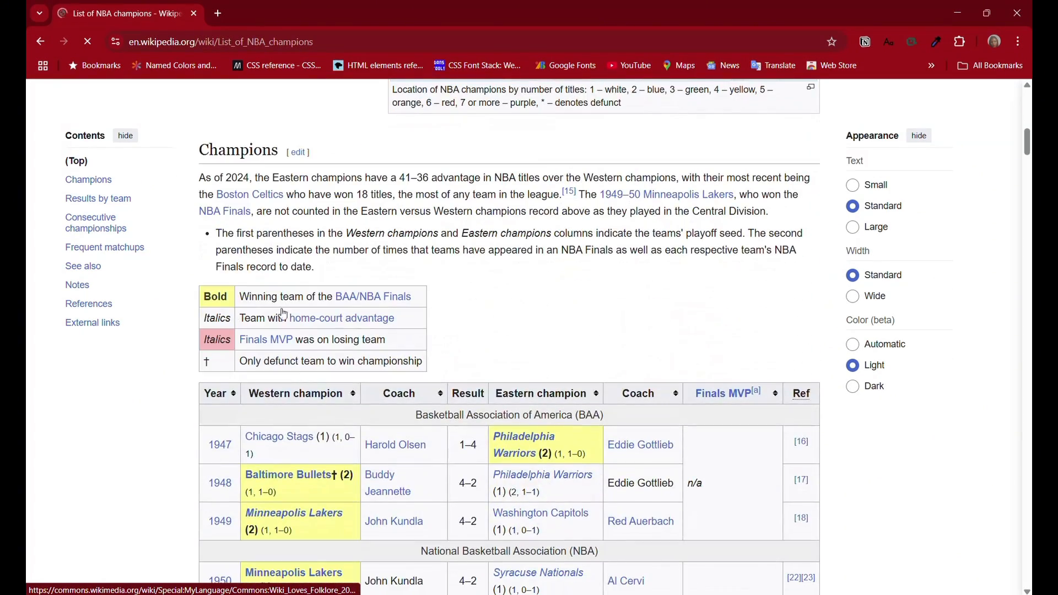
scroll(262, 229, down, 5)
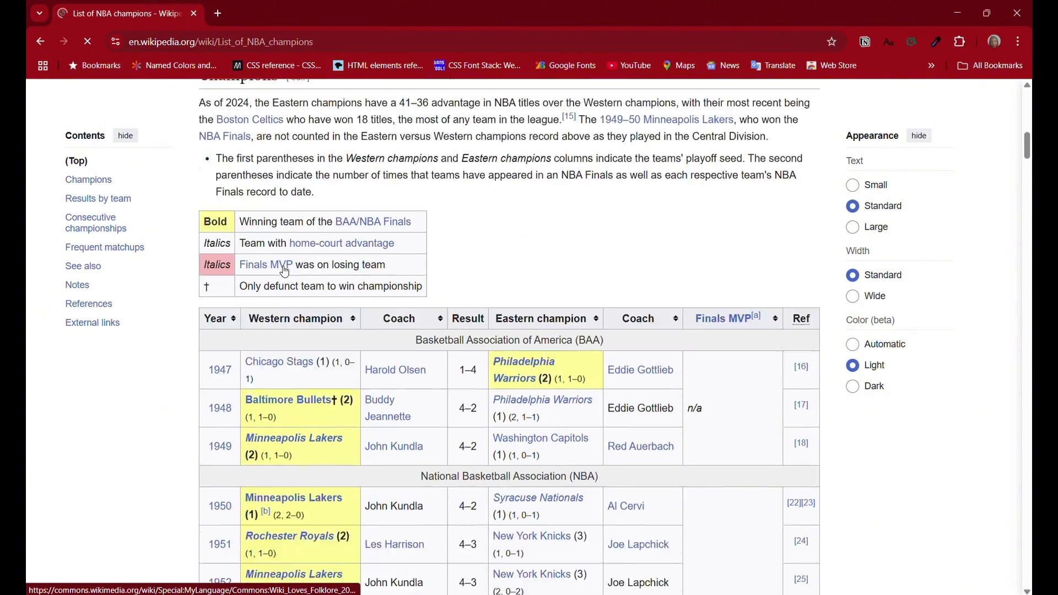
scroll(261, 233, down, 6)
scroll(253, 248, up, 13)
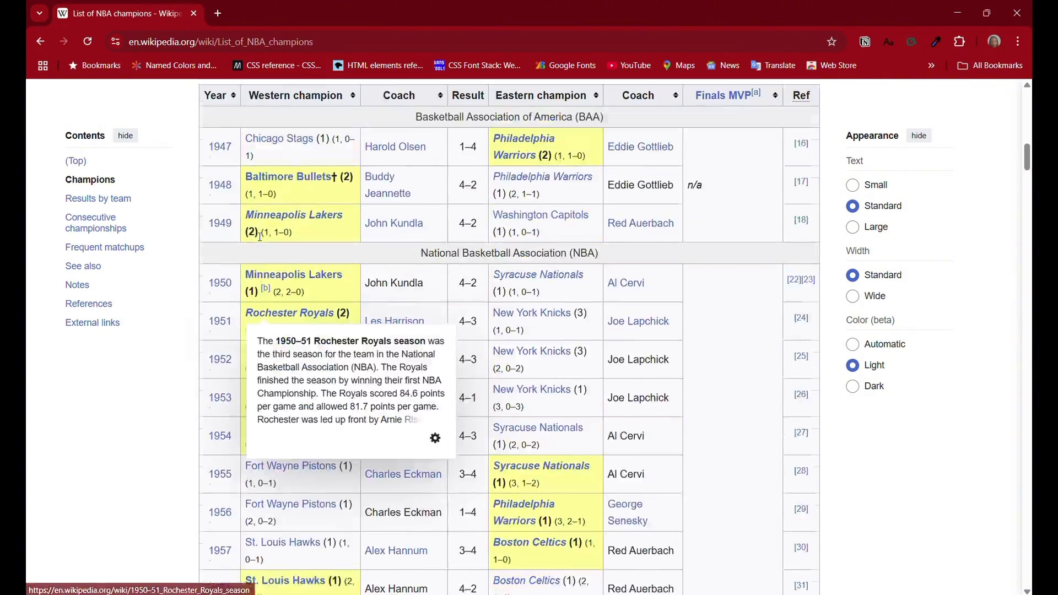
scroll(237, 343, down, 4)
scroll(236, 342, up, 1)
scroll(265, 347, down, 16)
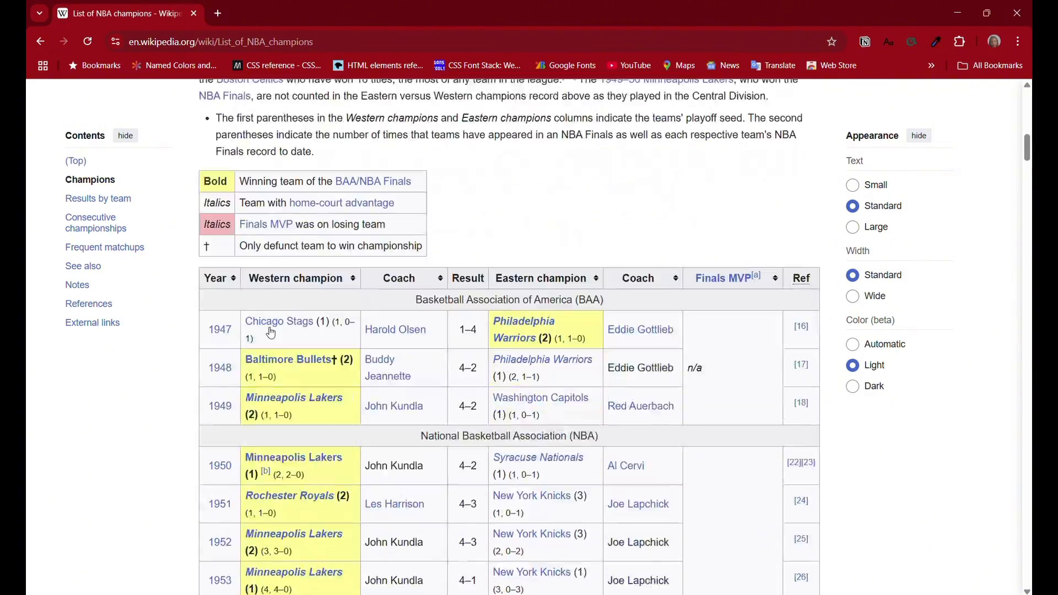
scroll(287, 349, down, 20)
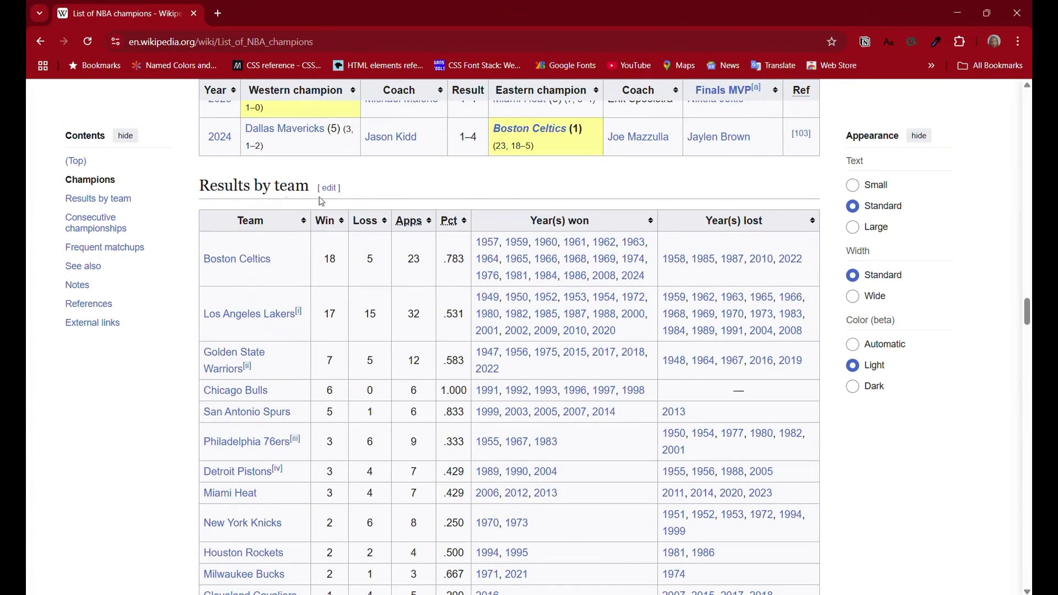
scroll(385, 259, down, 8)
scroll(220, 259, up, 10)
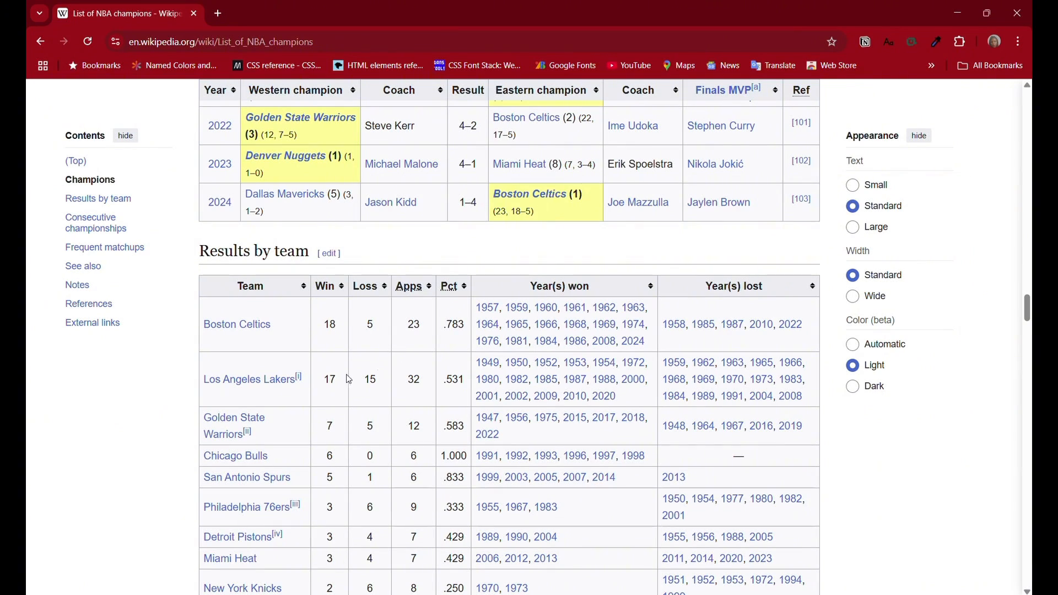
scroll(348, 368, down, 5)
scroll(347, 368, down, 7)
scroll(347, 331, up, 18)
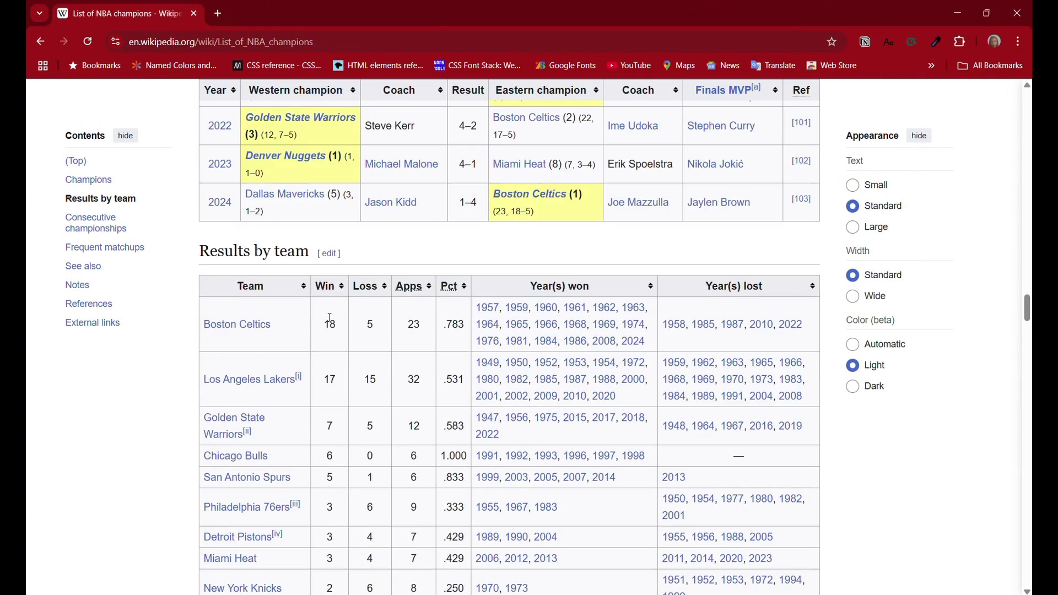
- Copy the Wikipedia article's URL, return to Power BI Desktop and connect to it as the web import source
click(274, 42)
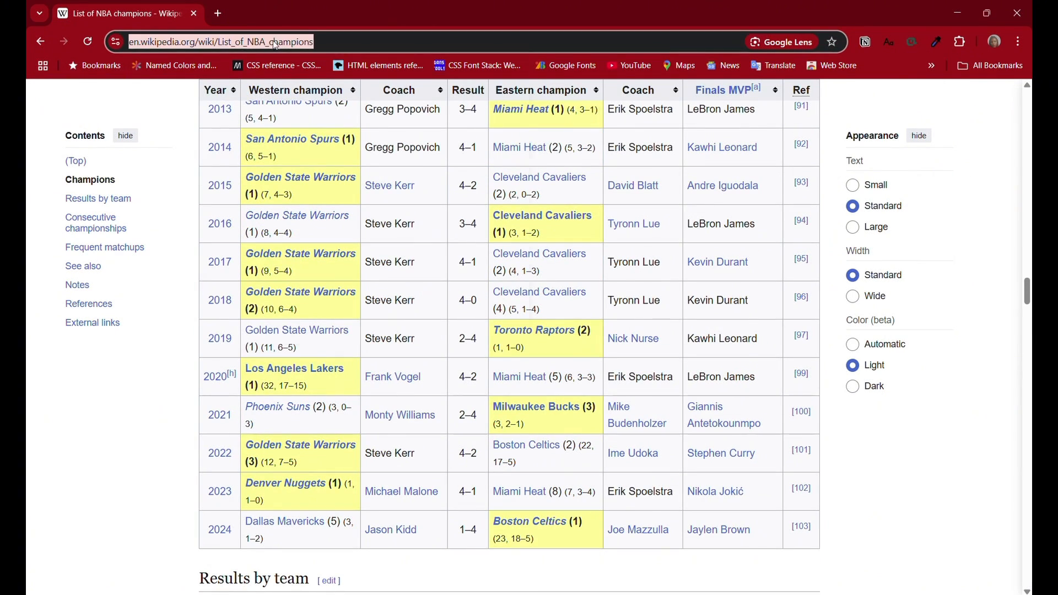
right_click(273, 41)
click(323, 167)
click(633, 551)
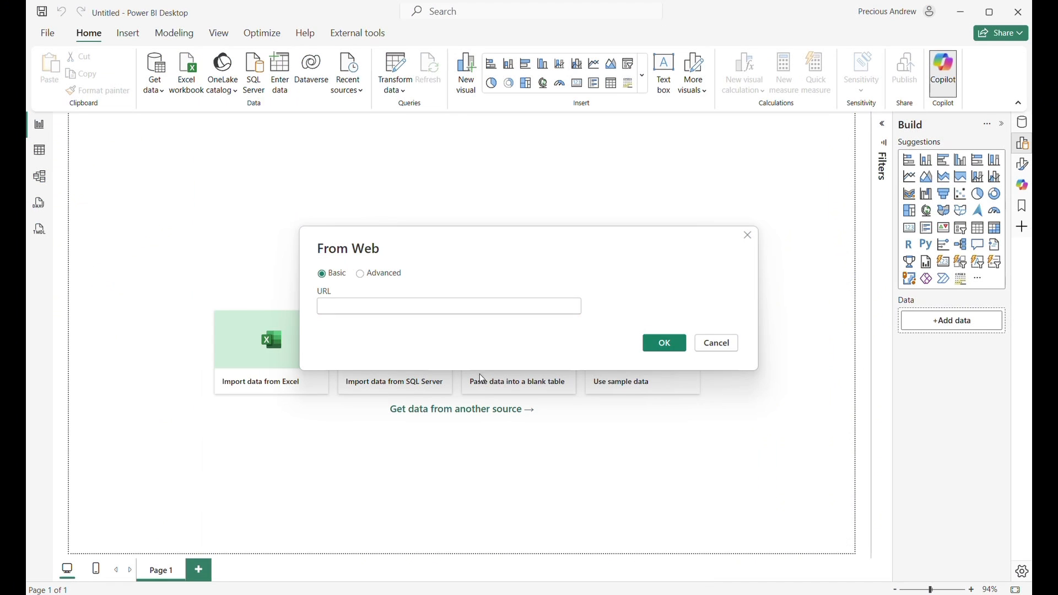
click(364, 307)
key(ctrl+v)
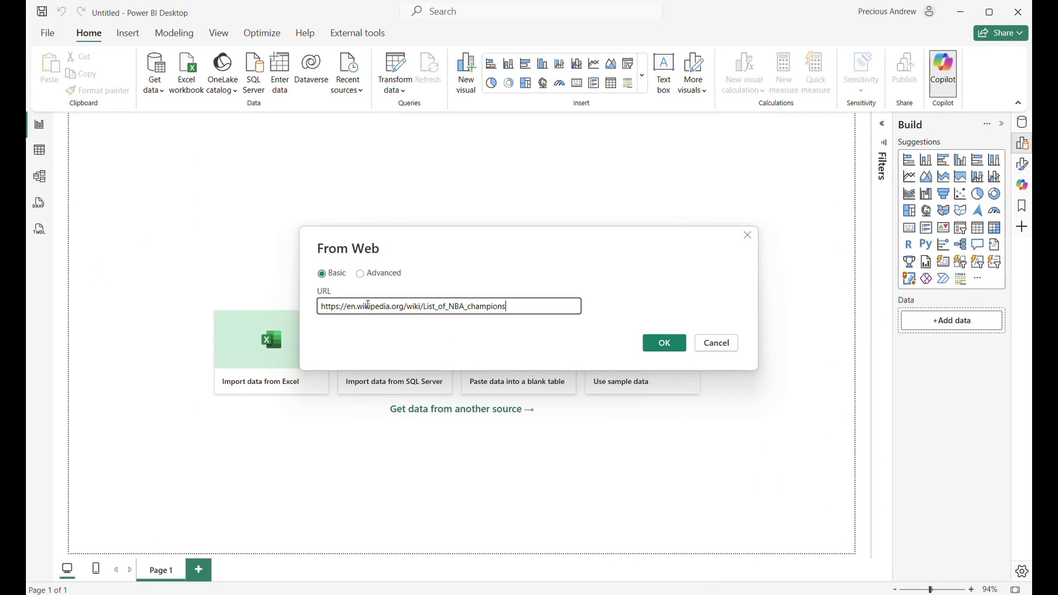
click(670, 344)
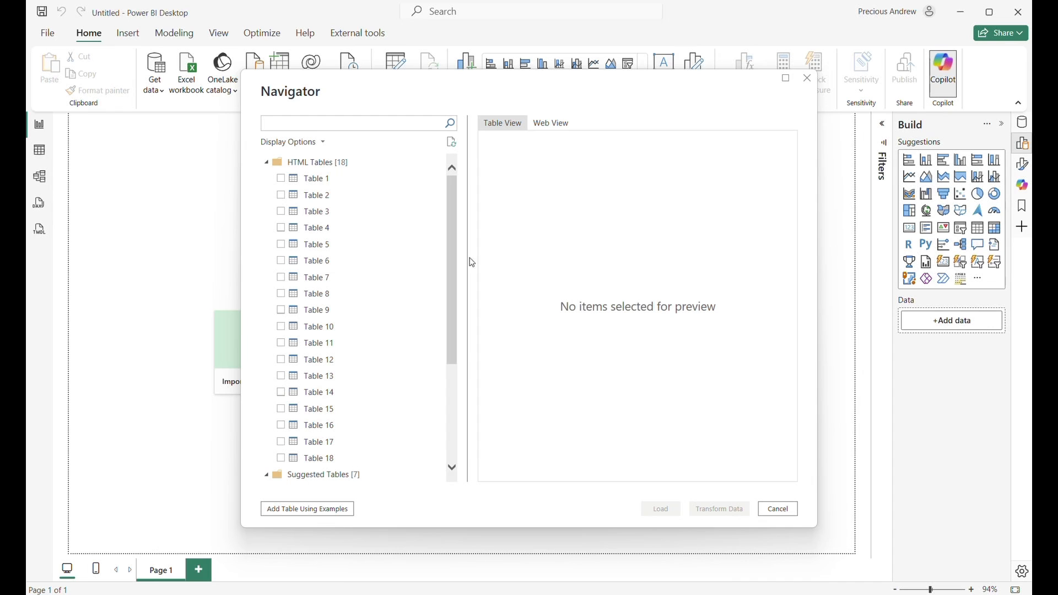
- Preview Table 1 and Table 2 in the Navigator and leave both unselected
click(280, 179)
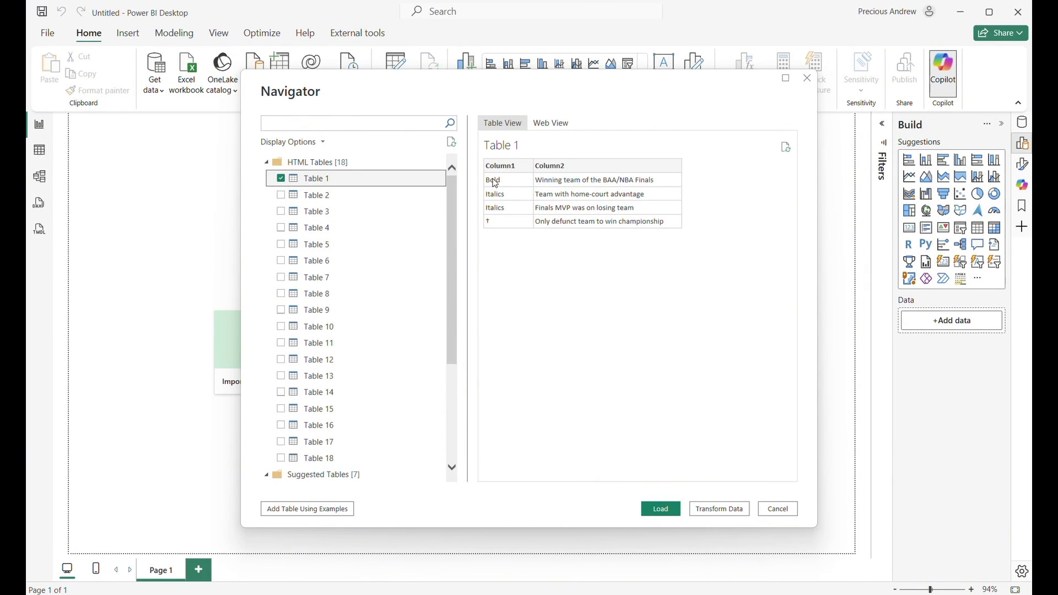
click(280, 178)
click(280, 195)
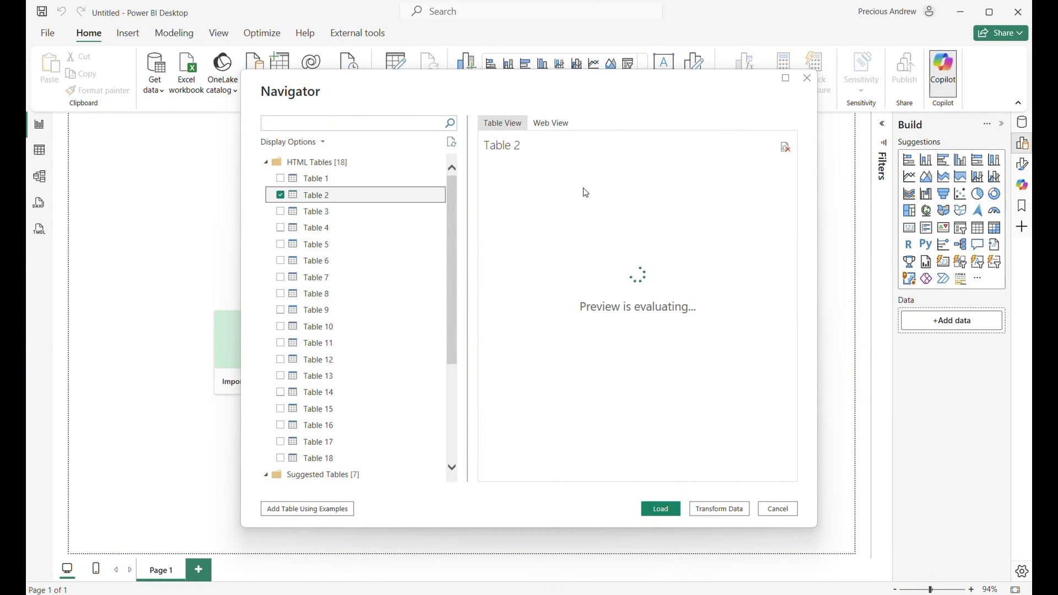
drag(538, 471, 761, 486)
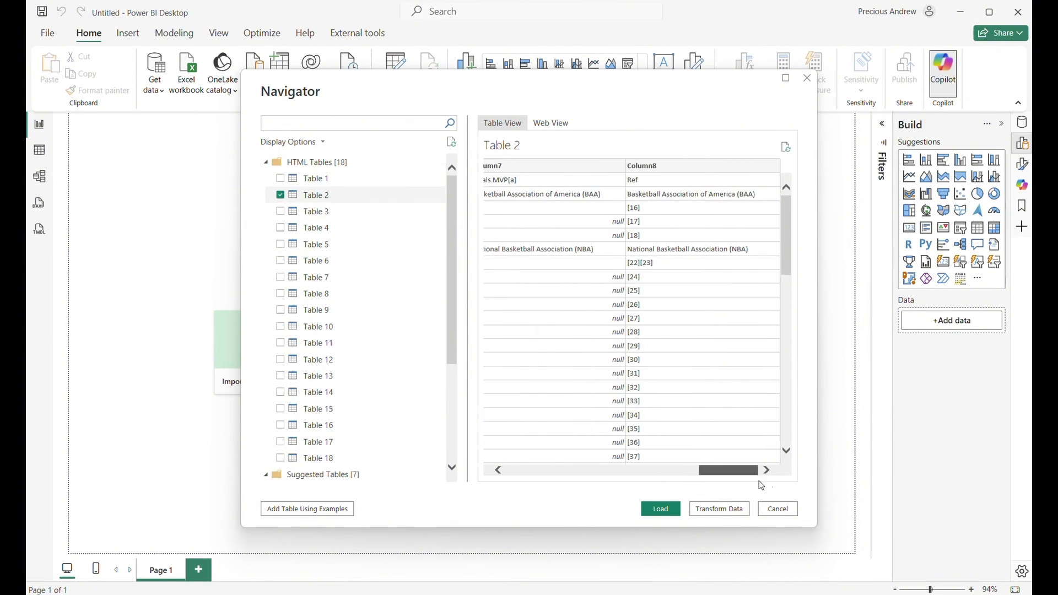
click(281, 196)
- Select Table 3 with the team results for import, check its preview, and open it for transformation in Power Query Editor
click(280, 214)
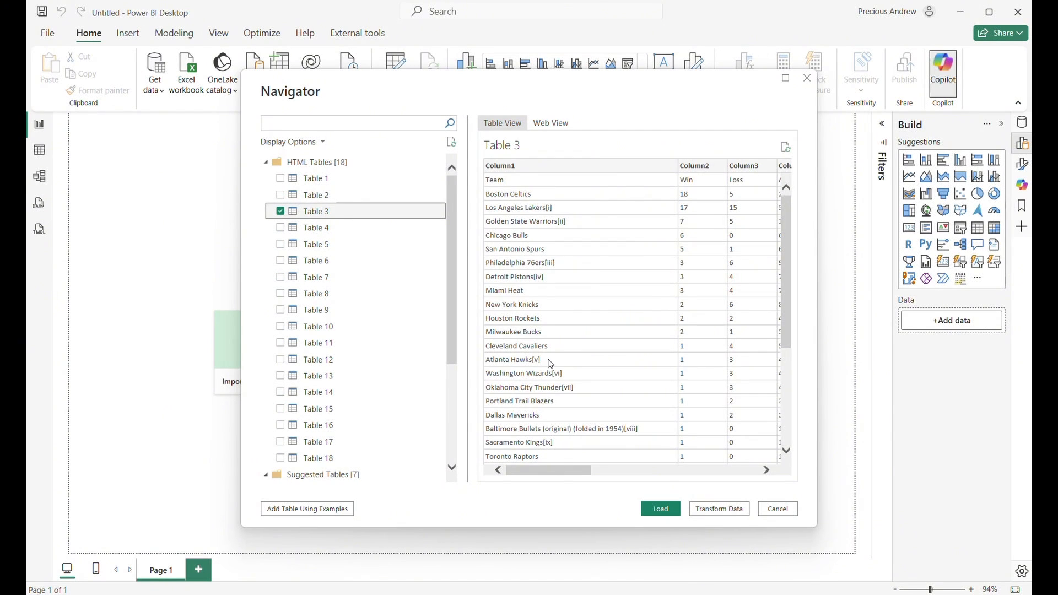
drag(551, 471, 512, 431)
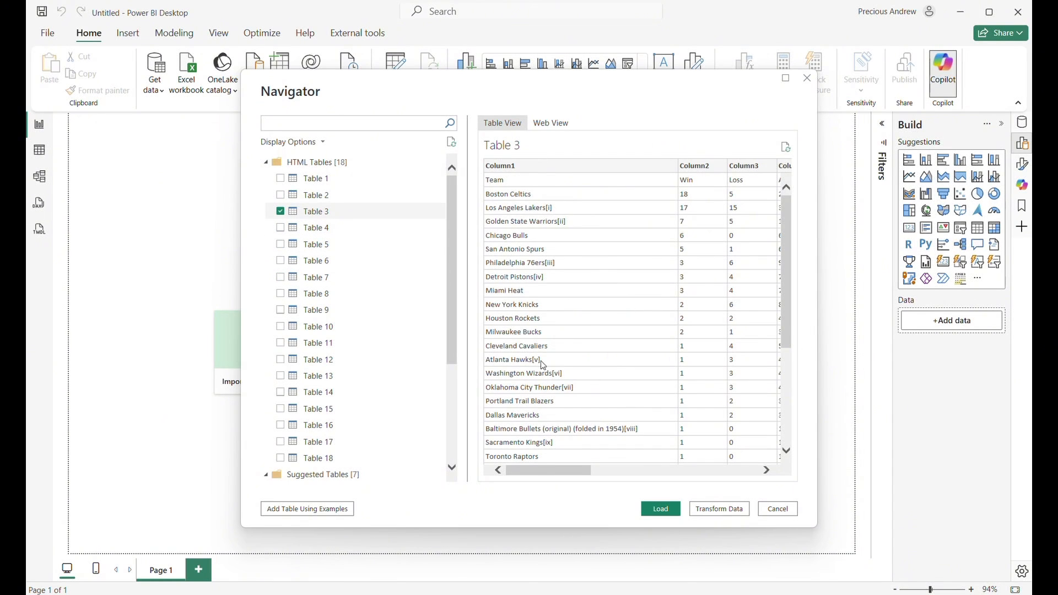
scroll(602, 371, down, 1)
scroll(603, 370, down, 3)
scroll(604, 375, up, 4)
click(714, 510)
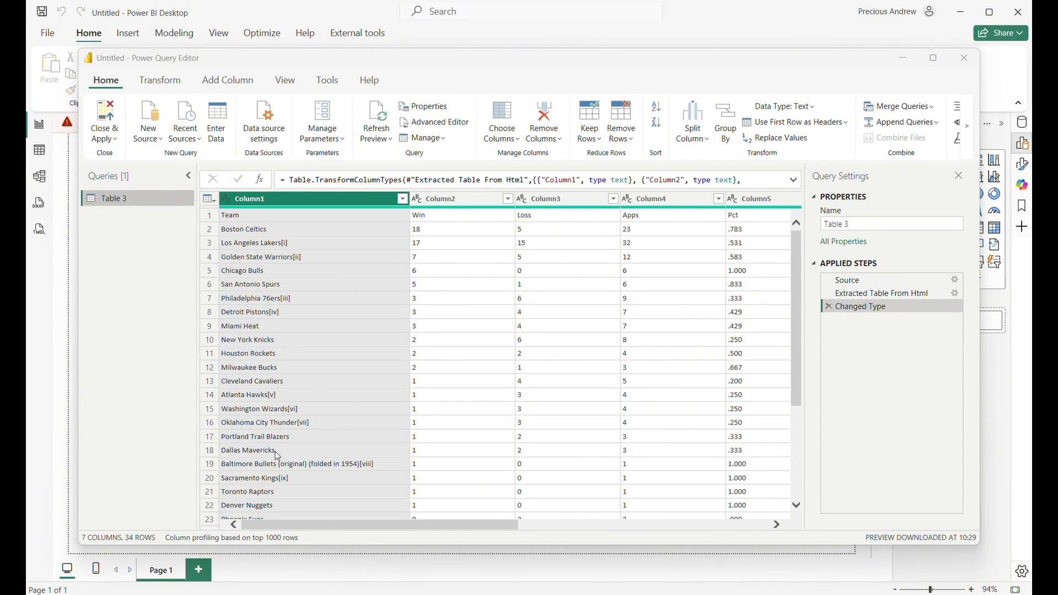
- Look over the rows and columns of the Table 3 query and promote its first row to column headers
scroll(347, 530, right, 3)
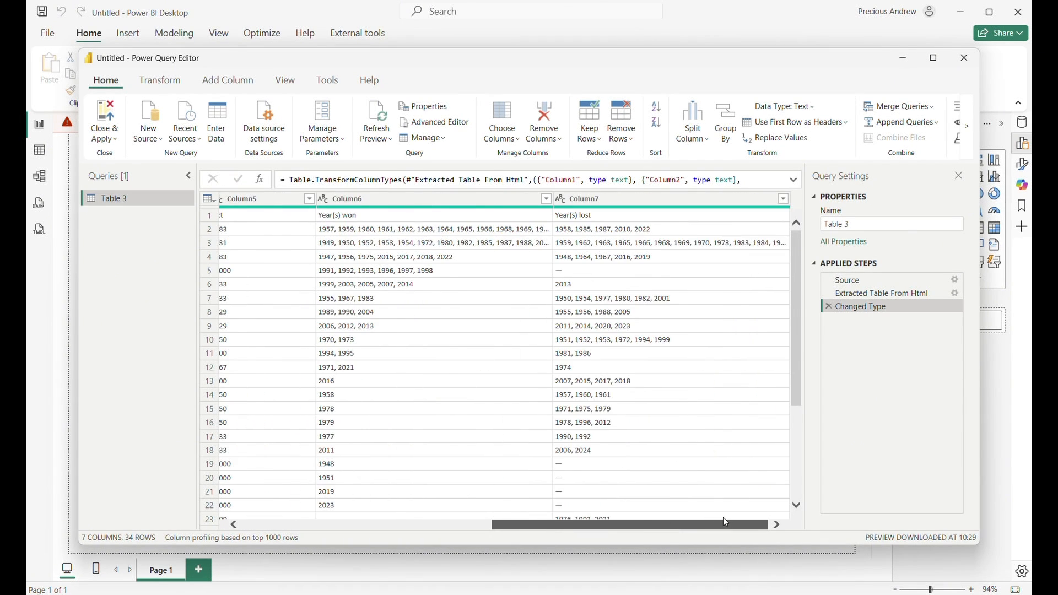
scroll(357, 514, left, 3)
scroll(281, 273, down, 4)
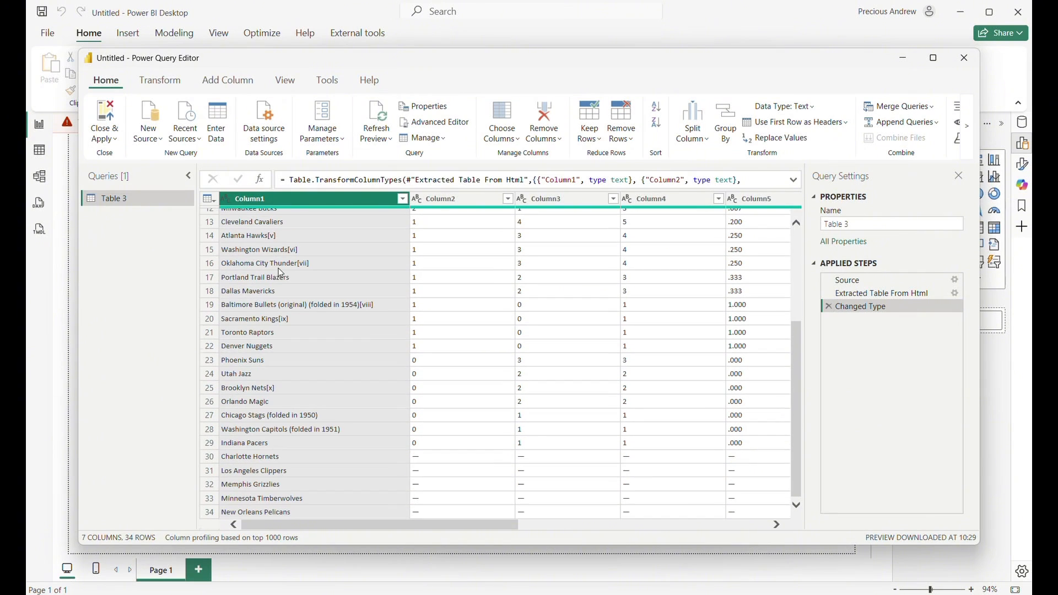
scroll(341, 430, up, 4)
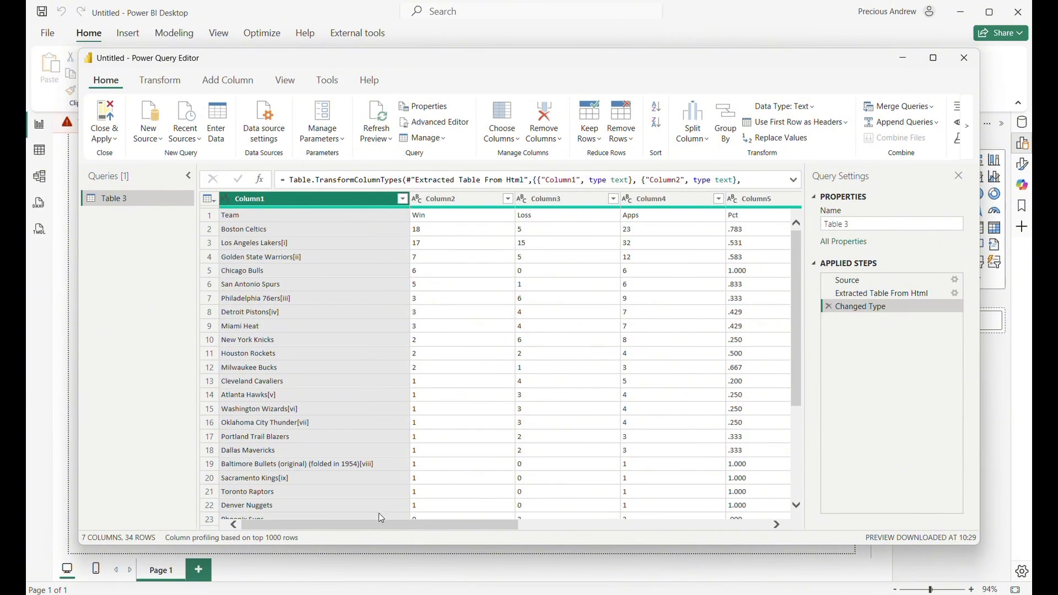
mouse_move(387, 527)
mouse_down()
mouse_move(665, 532)
mouse_move(375, 518)
mouse_up()
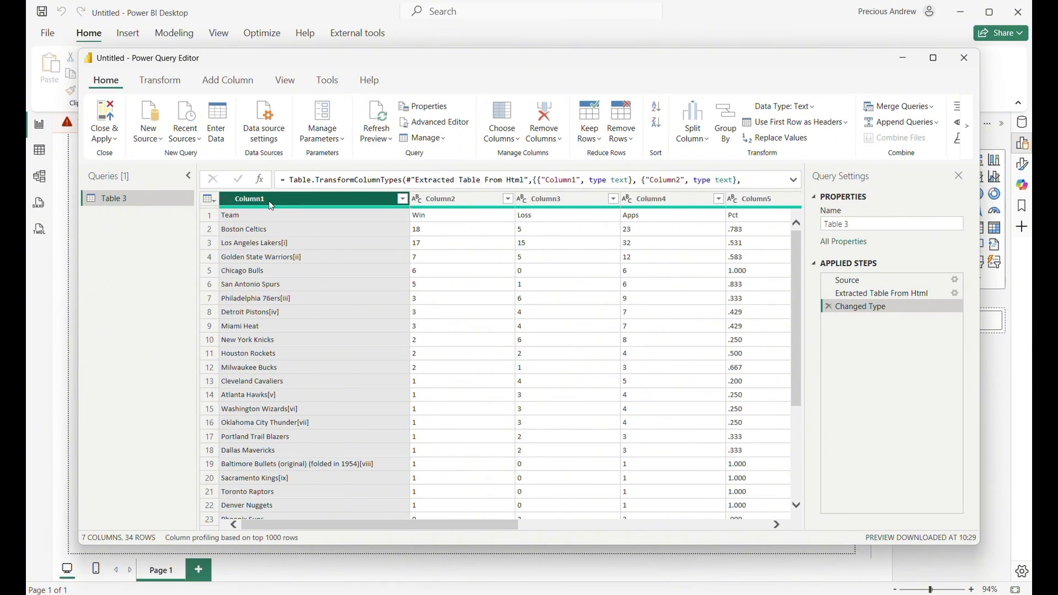
click(151, 81)
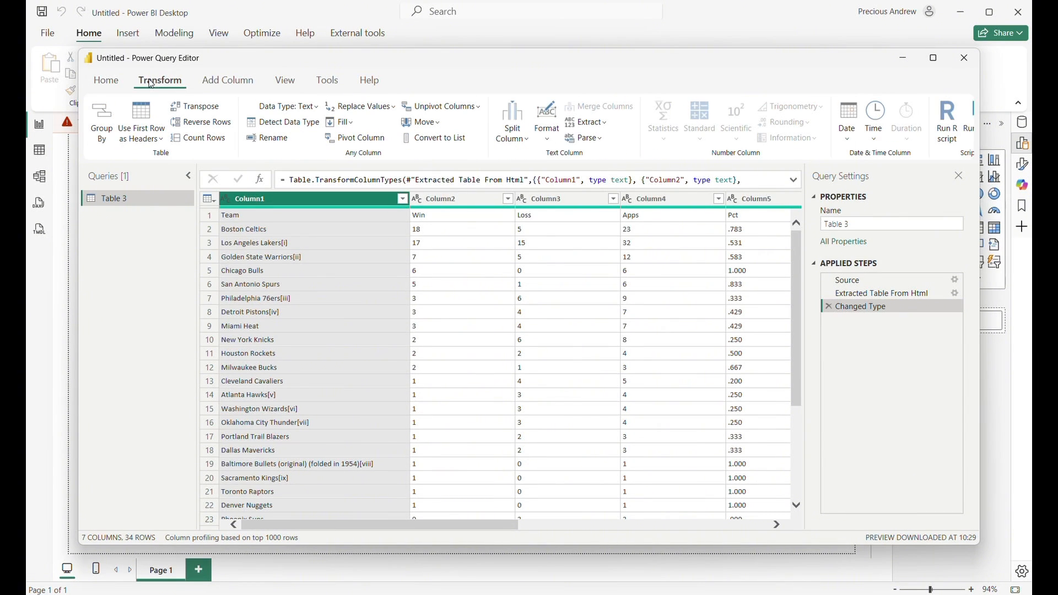
click(146, 115)
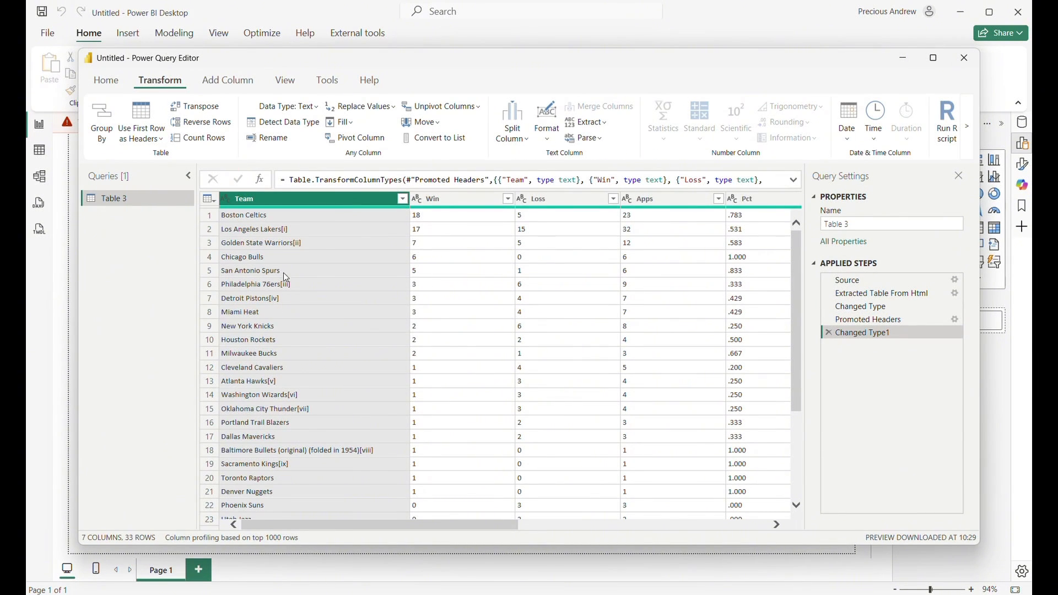
- Find the dash placeholders in the last team rows and copy the one in the Win column for Charlotte Hornets
drag(337, 526, 263, 508)
scroll(450, 319, down, 4)
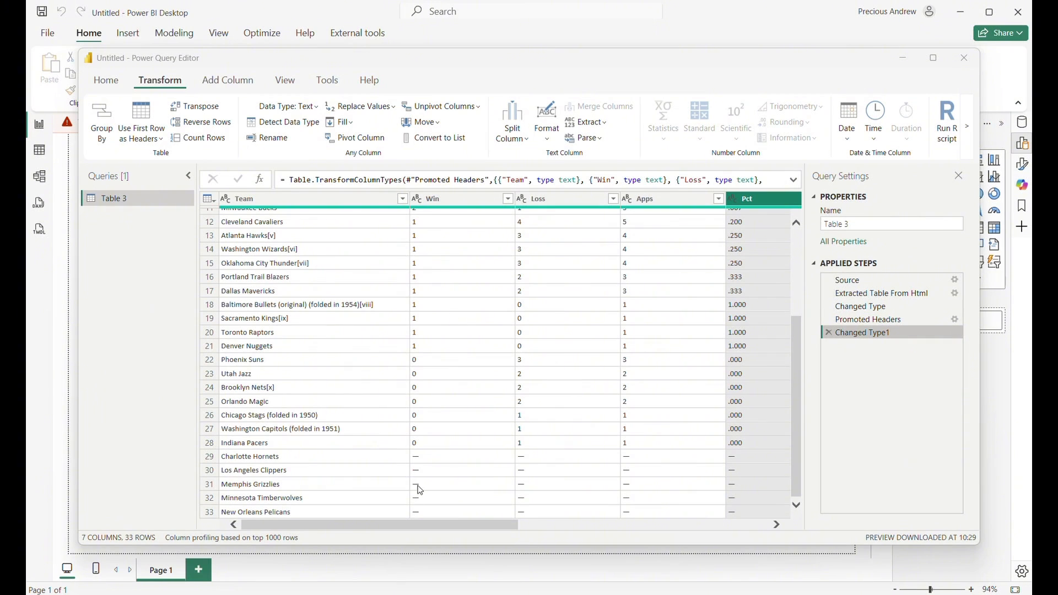
mouse_move(408, 529)
mouse_down()
mouse_move(746, 511)
mouse_move(392, 498)
mouse_up()
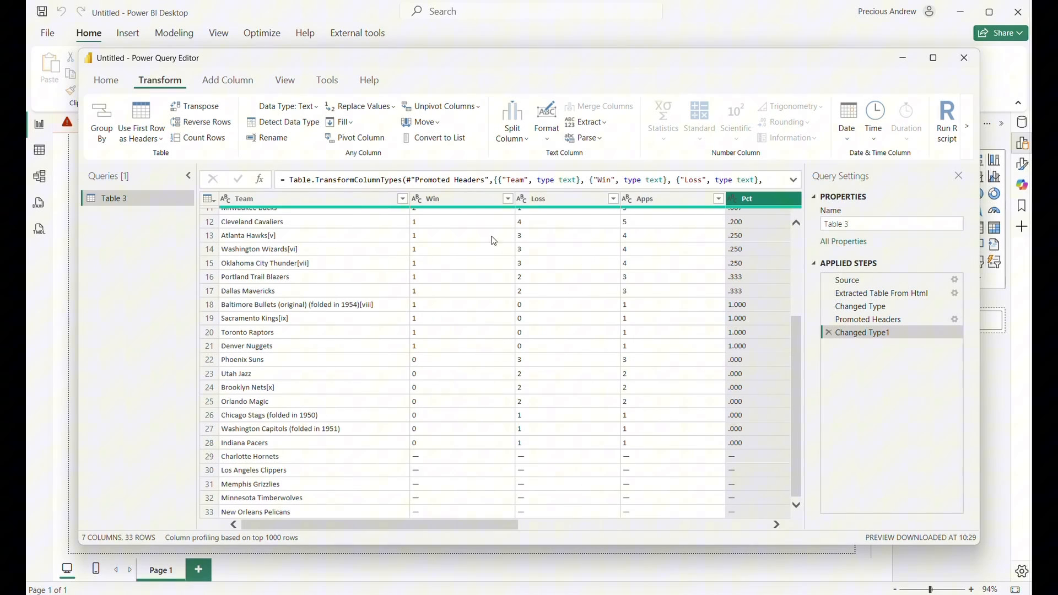
click(434, 199)
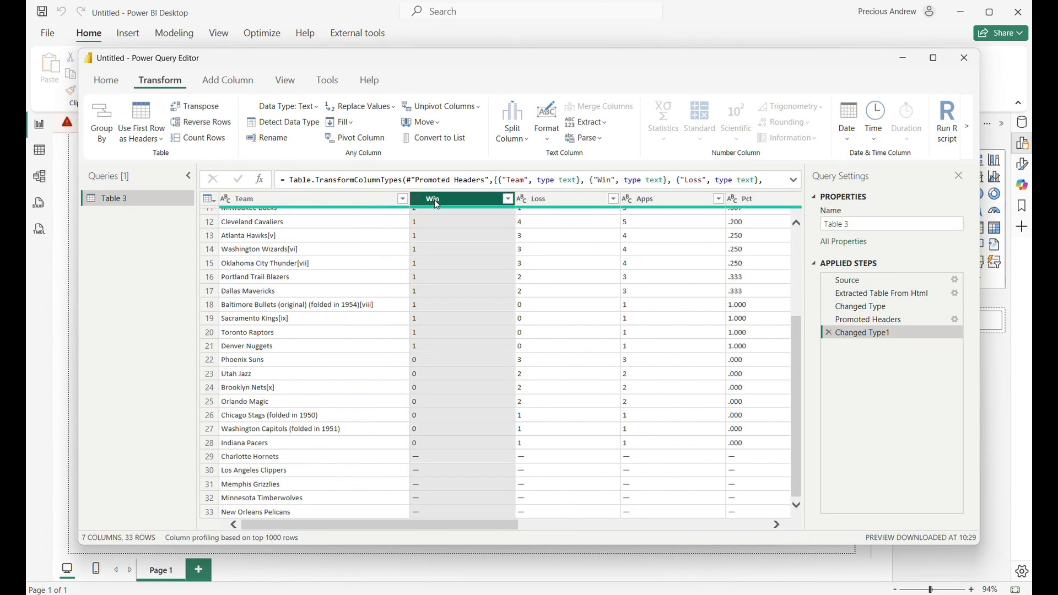
ctrl+click(543, 198)
ctrl+click(649, 202)
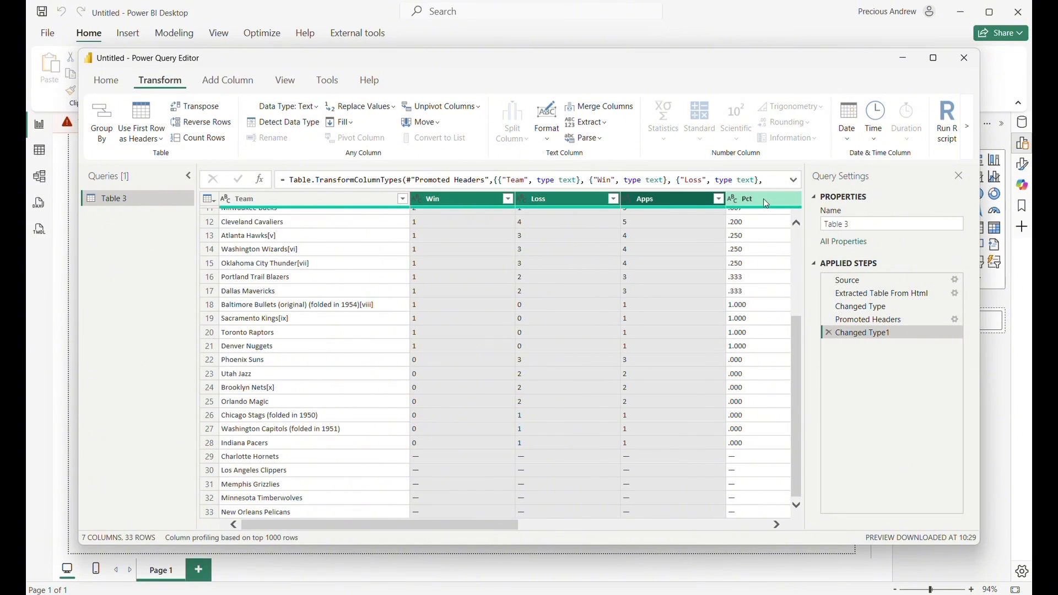
ctrl+click(763, 199)
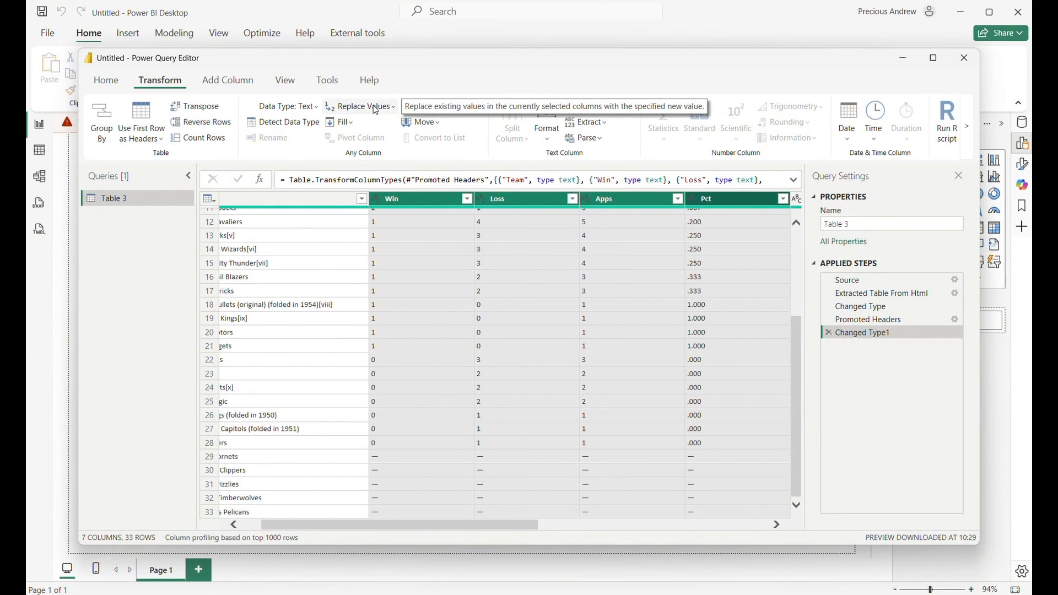
right_click(393, 461)
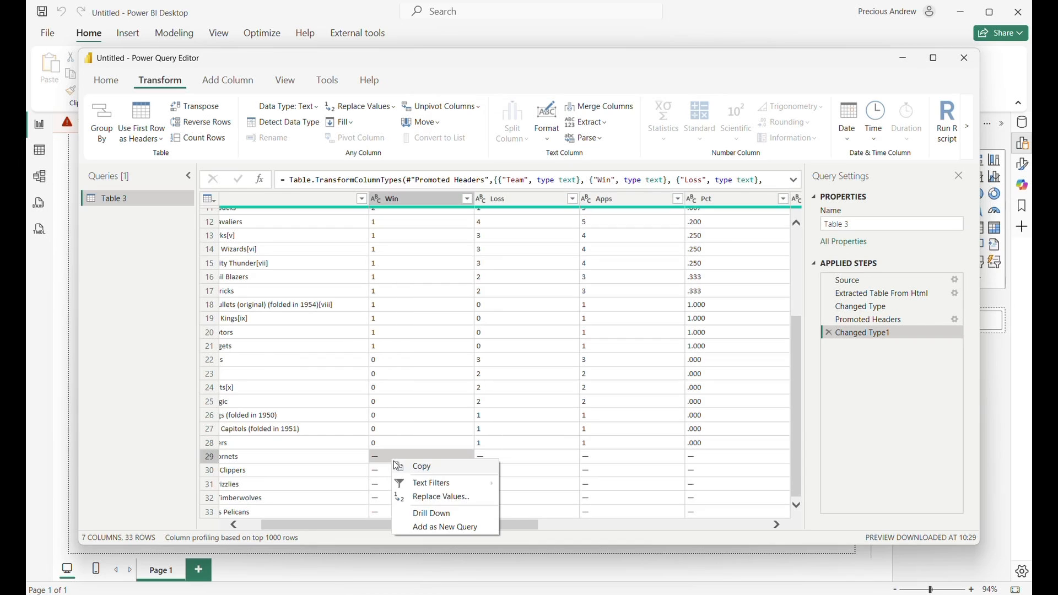
click(412, 470)
- Replace the copied dash "—" with 0 in the Win, Loss, Apps and Pct columns and check the last rows
click(407, 198)
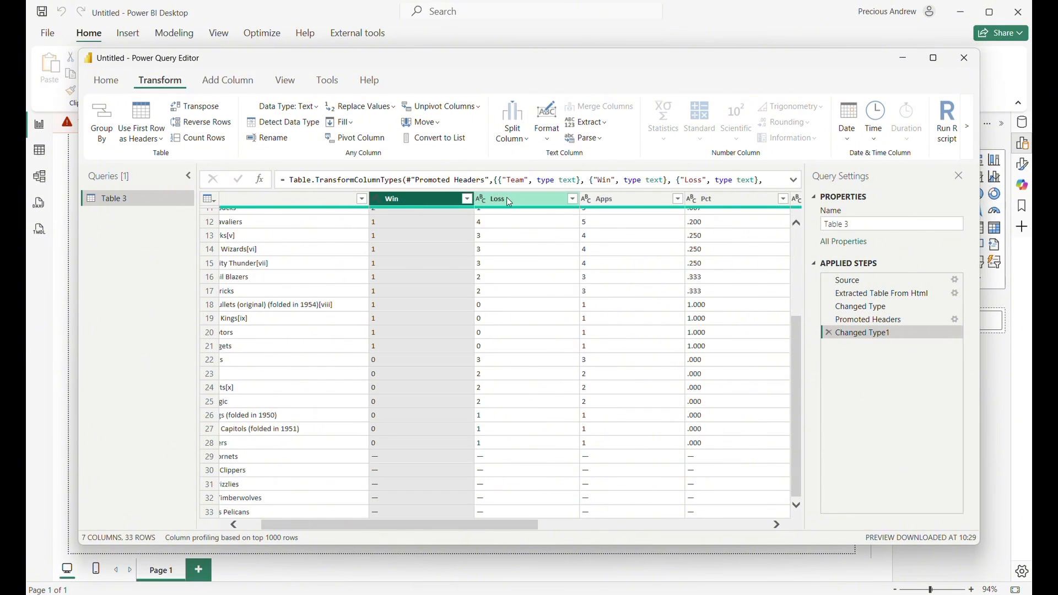
ctrl+click(506, 198)
ctrl+click(633, 198)
ctrl+click(709, 202)
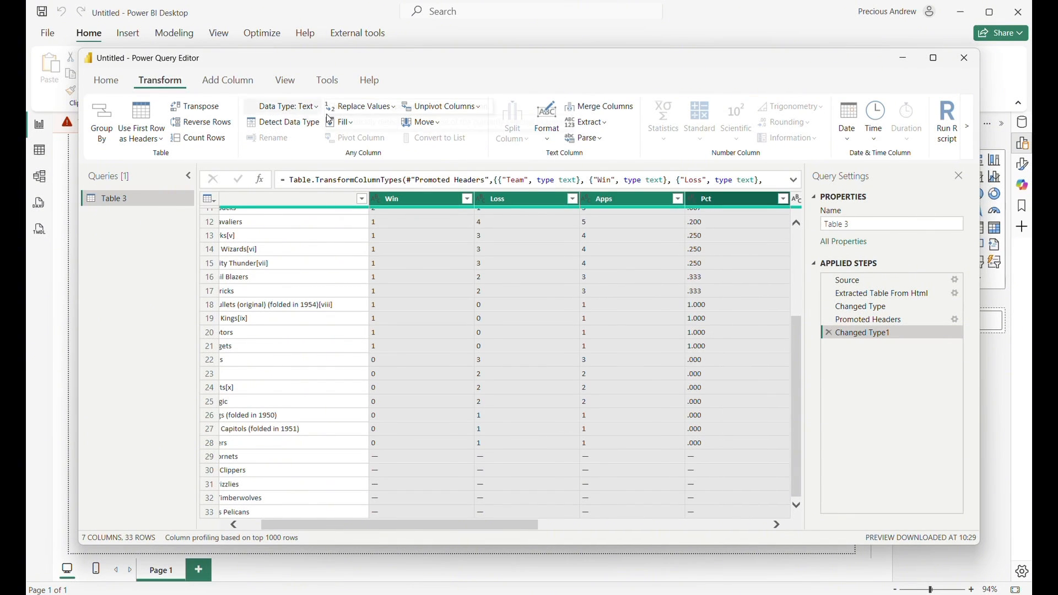
click(361, 107)
click(365, 125)
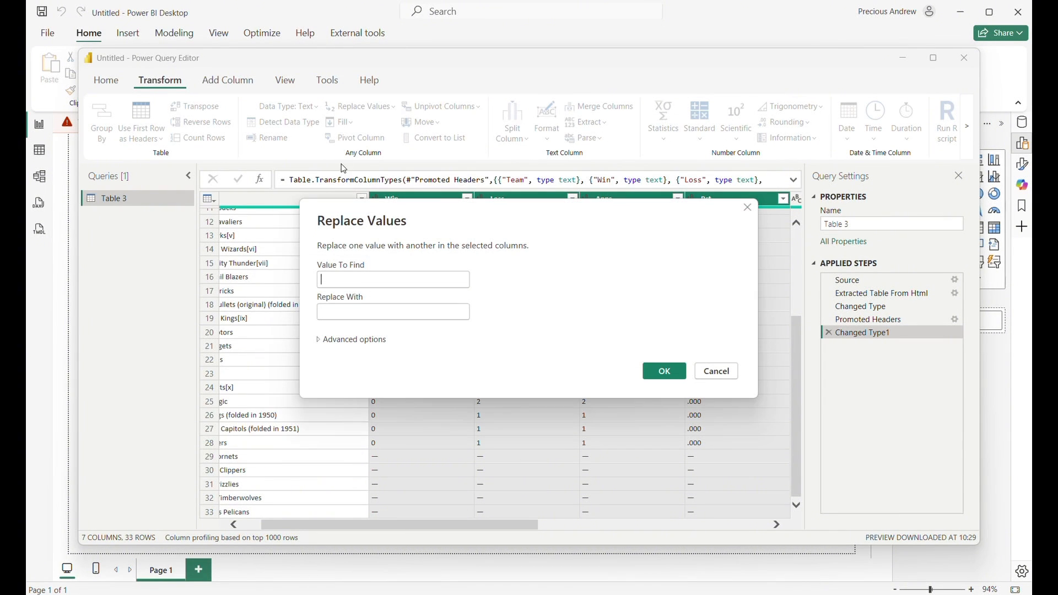
key(ctrl+v)
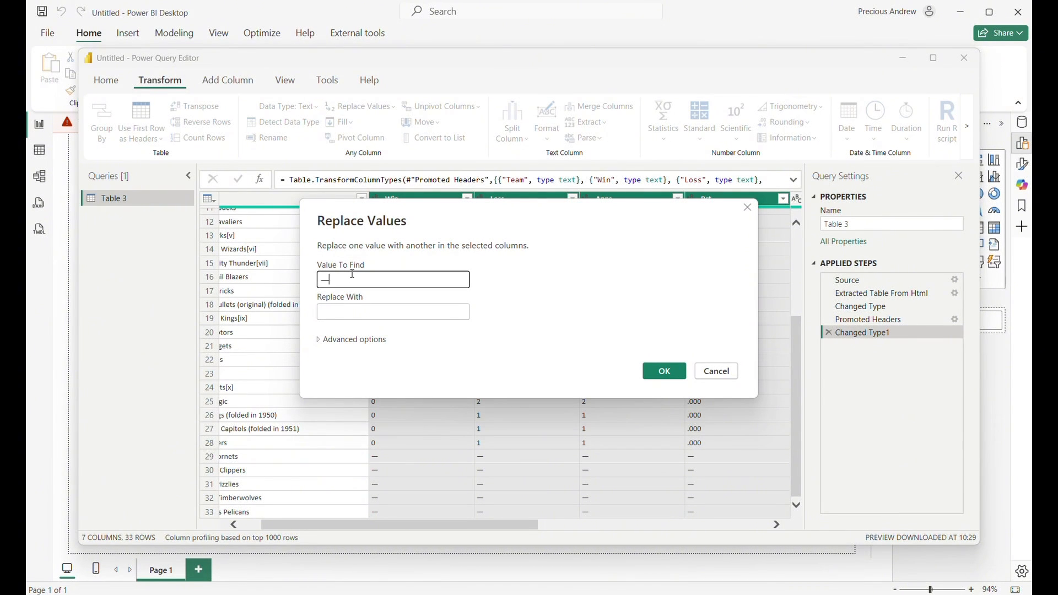
click(338, 310)
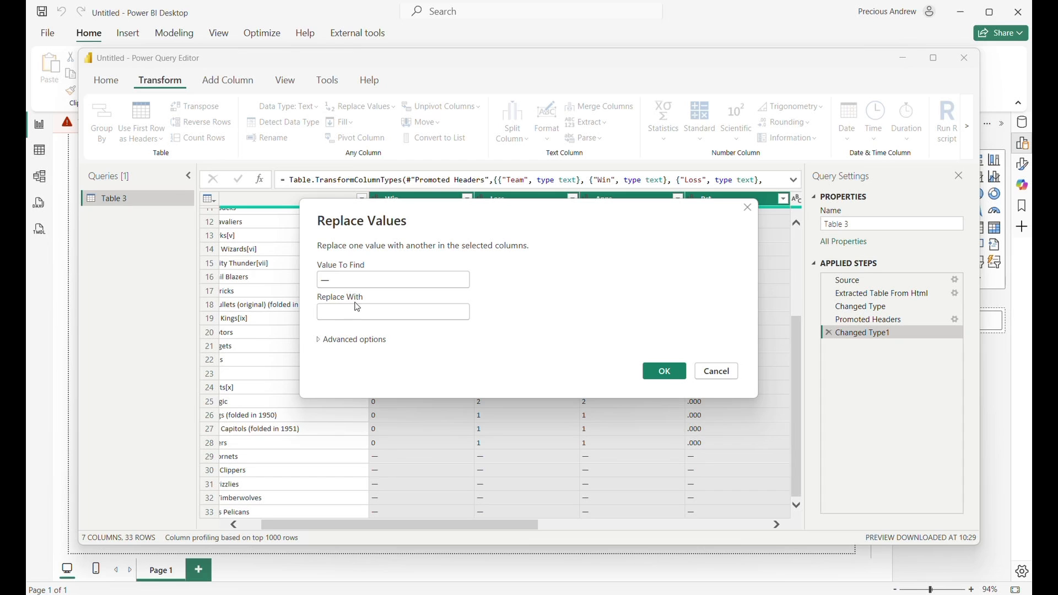
text(0)
click(664, 370)
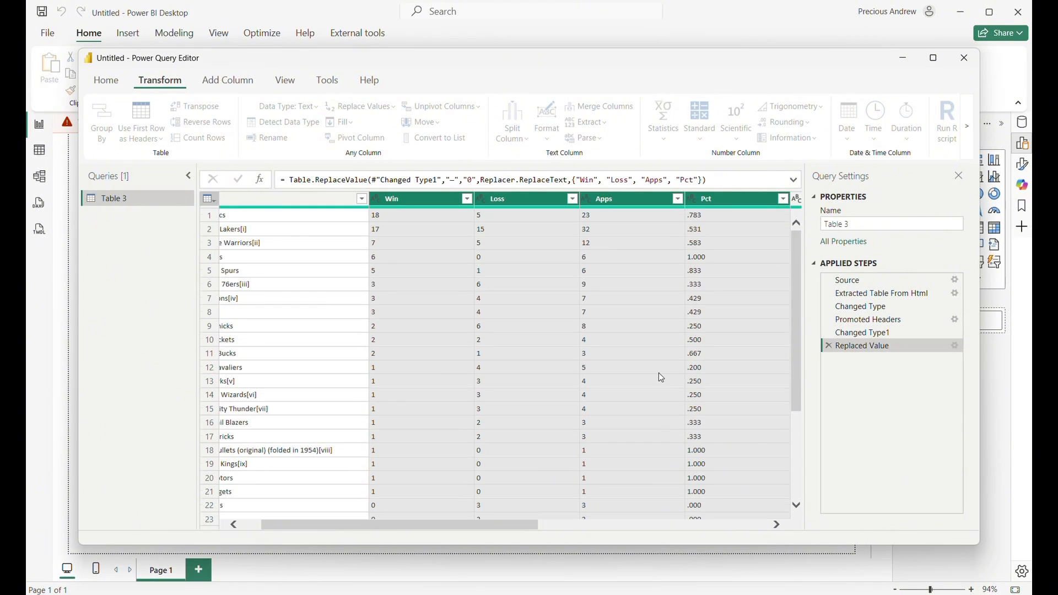
scroll(507, 455, down, 4)
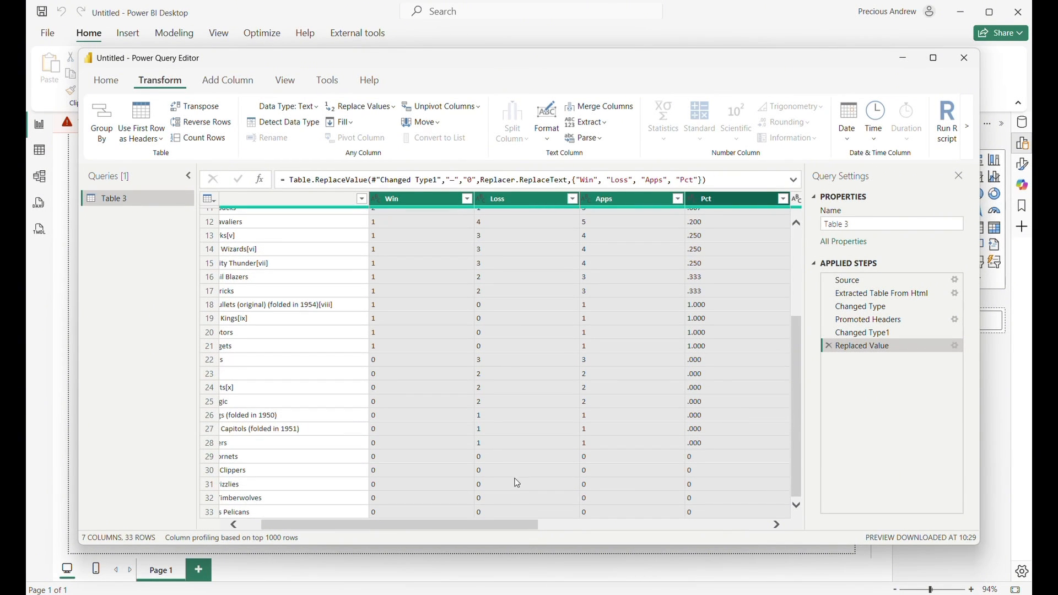
drag(442, 526, 421, 527)
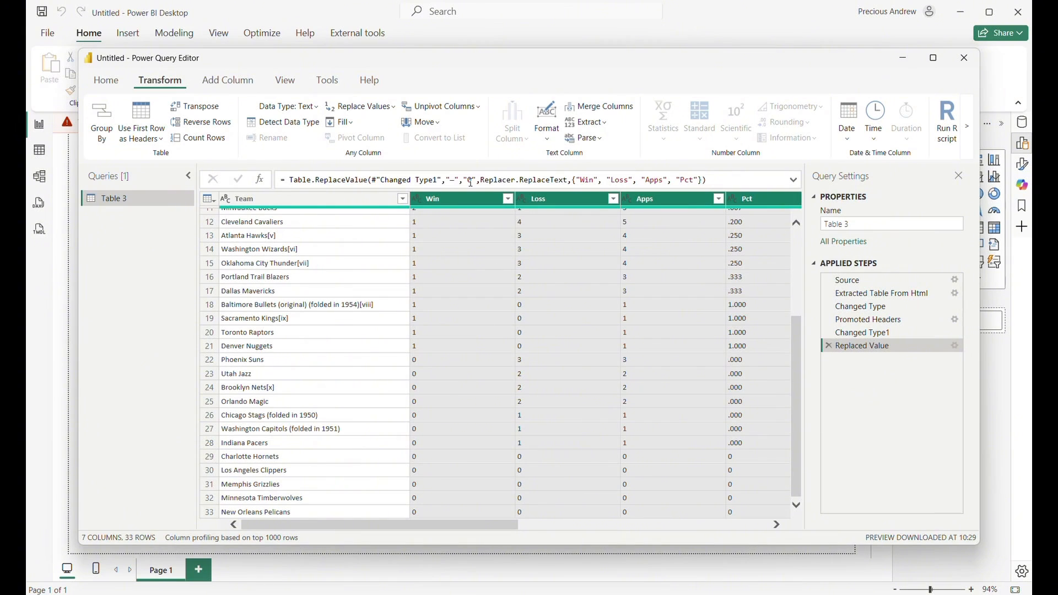
- Change the data type of the Win, Loss and Apps columns to Whole Number
click(417, 200)
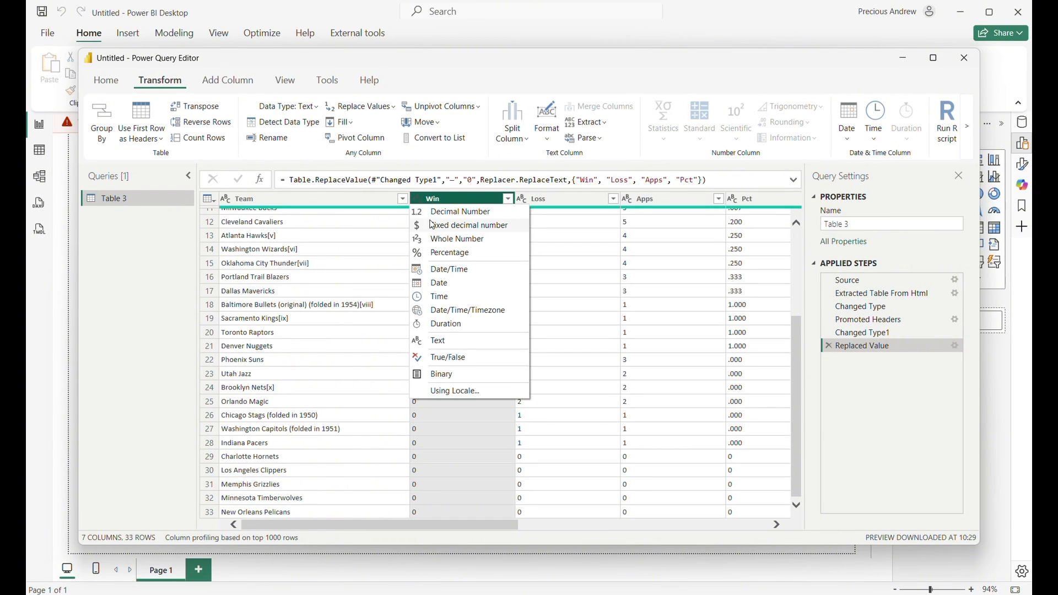
click(440, 243)
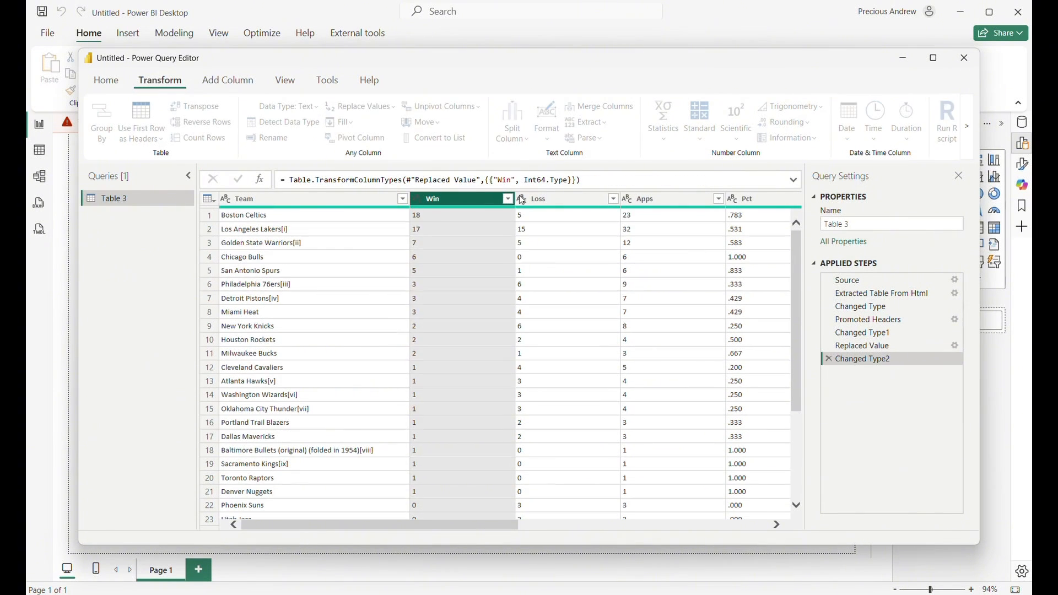
click(521, 199)
click(540, 238)
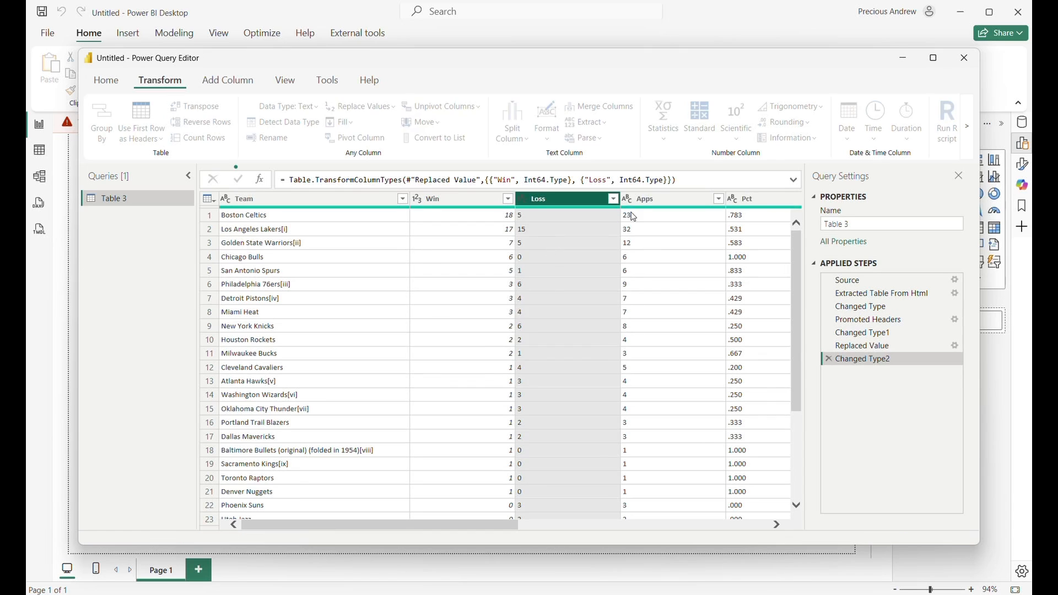
click(626, 199)
click(647, 241)
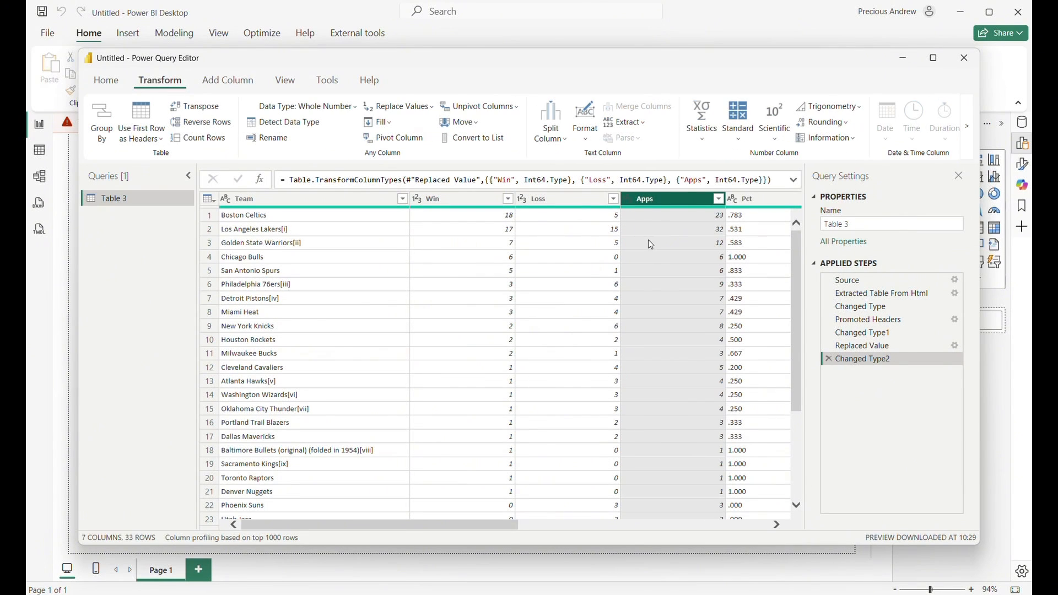
- Change the Pct column's data type to Decimal Number, then close Power Query Editor and apply the changes
click(732, 199)
click(693, 200)
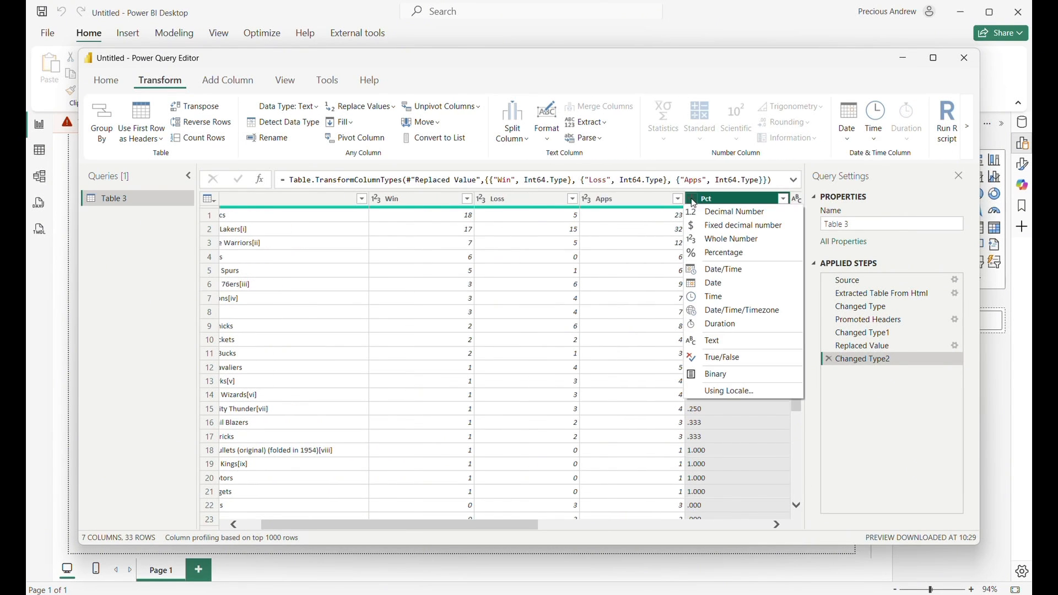
click(729, 213)
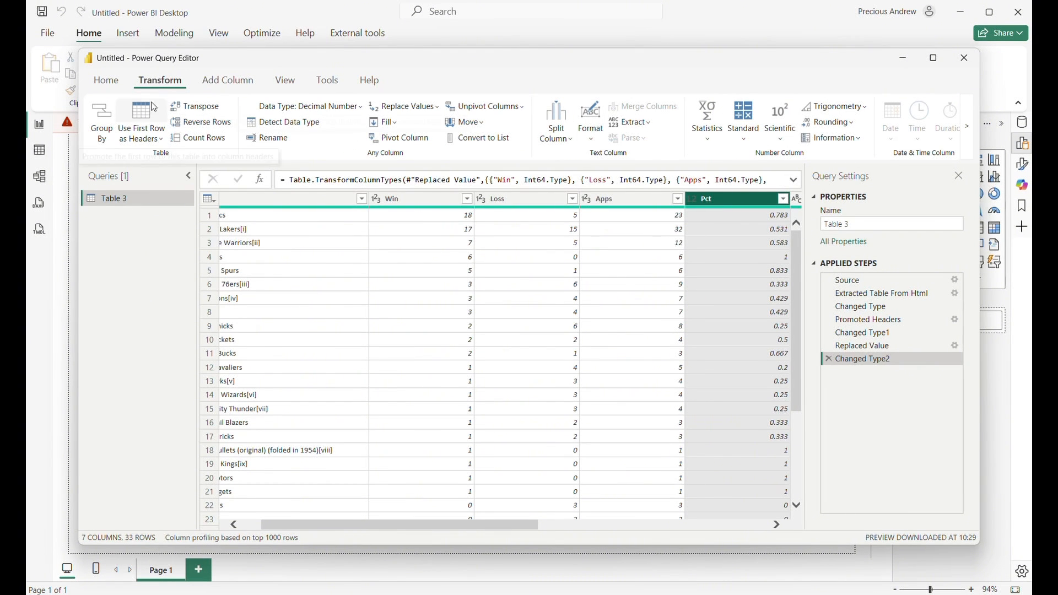
click(104, 82)
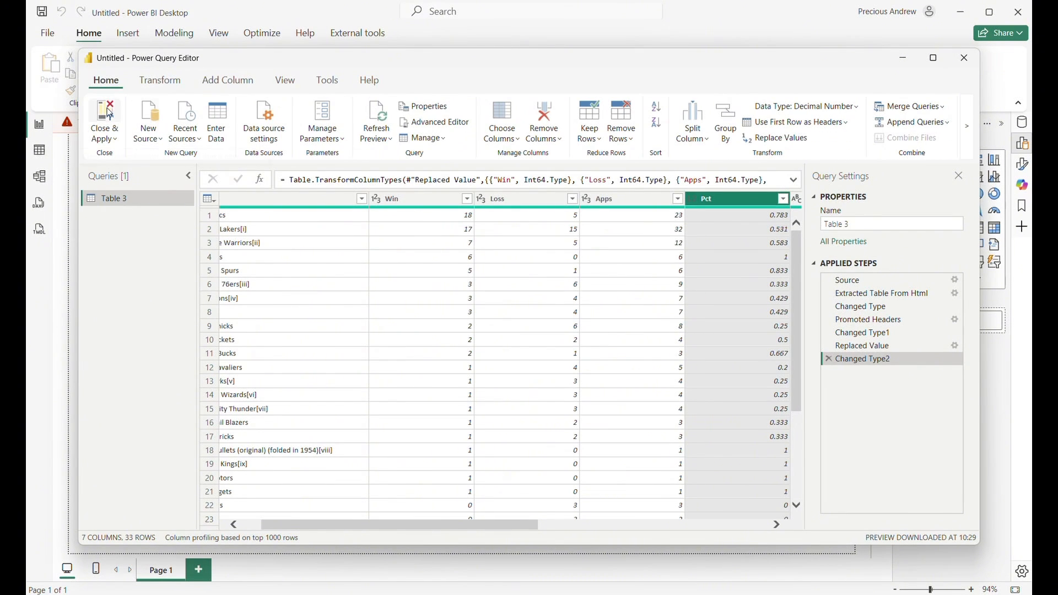
click(104, 110)
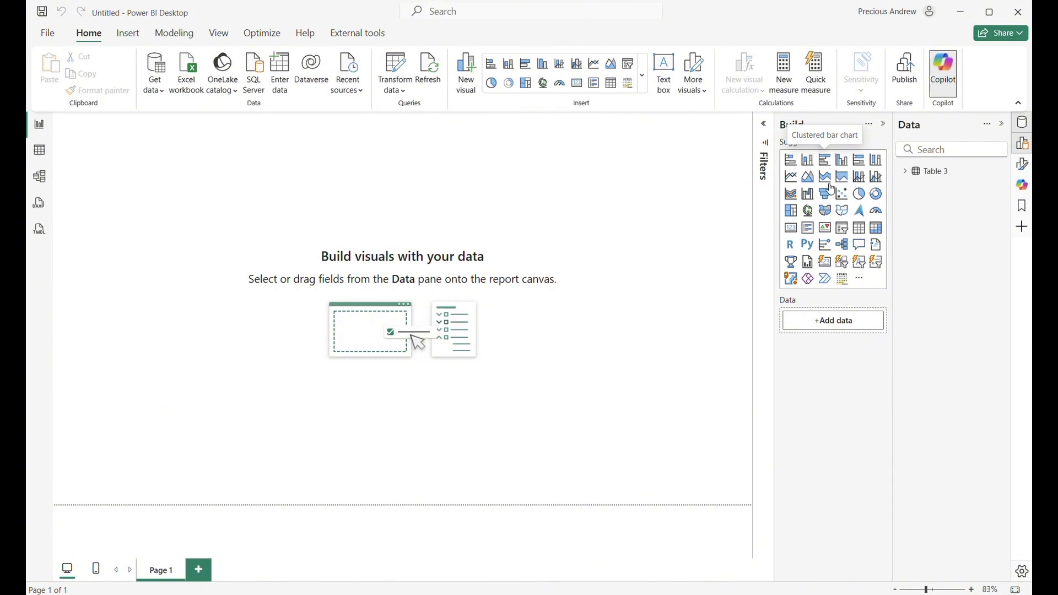
- Create a clustered bar chart with Team on the Y-axis and Win on the X-axis, and enlarge it on the report page
click(824, 161)
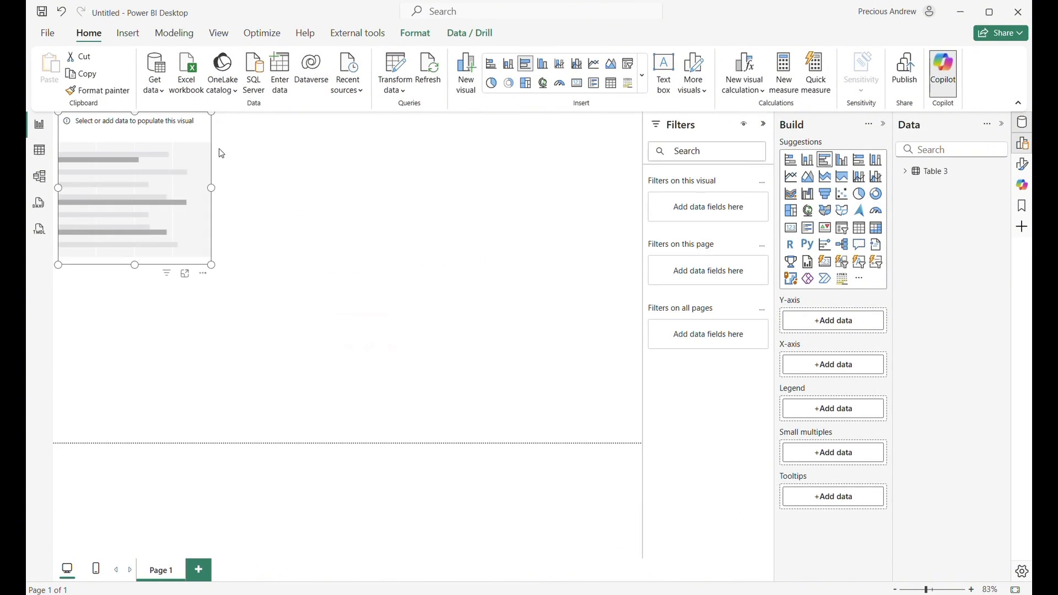
click(914, 175)
drag(959, 241, 827, 325)
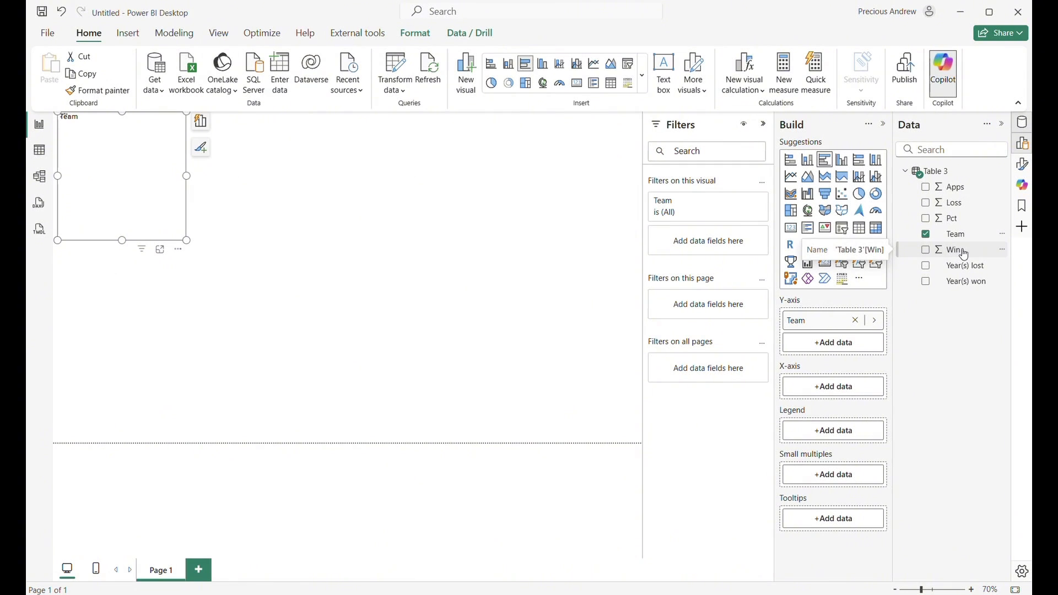
drag(965, 255, 849, 392)
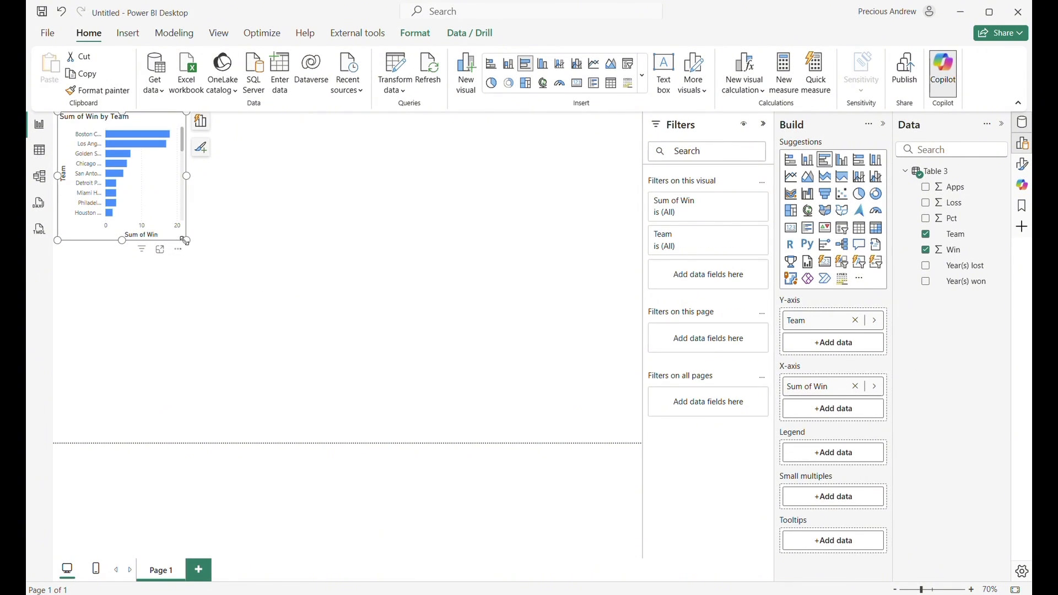
drag(185, 240, 407, 403)
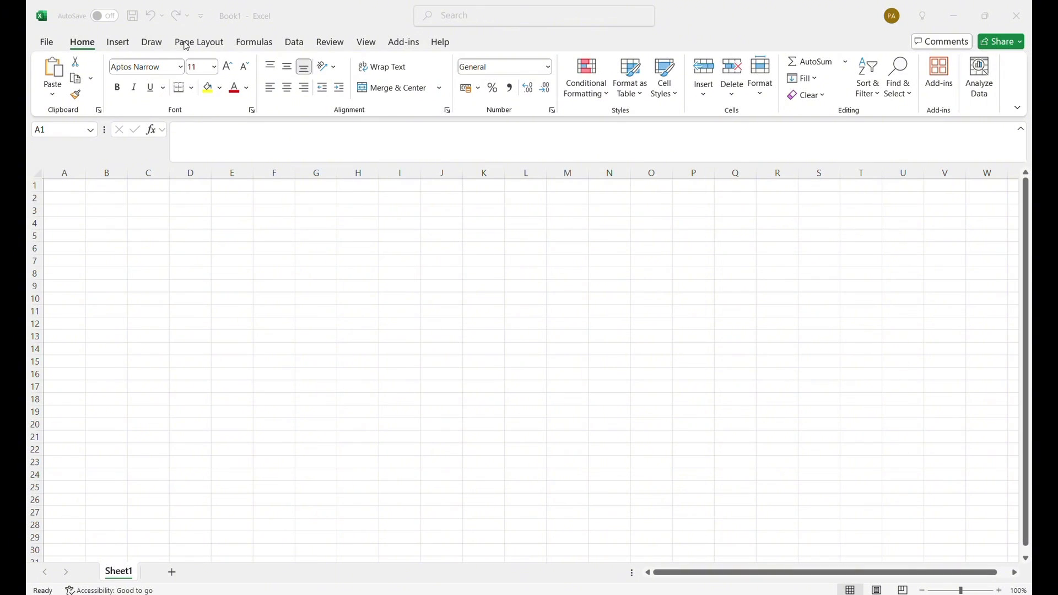
click(295, 44)
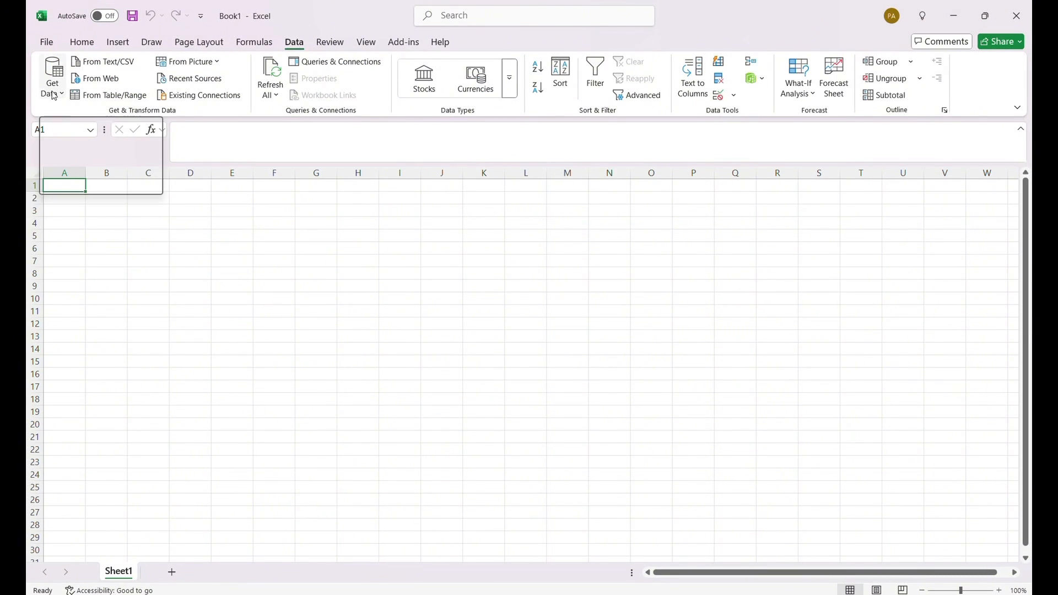
click(103, 81)
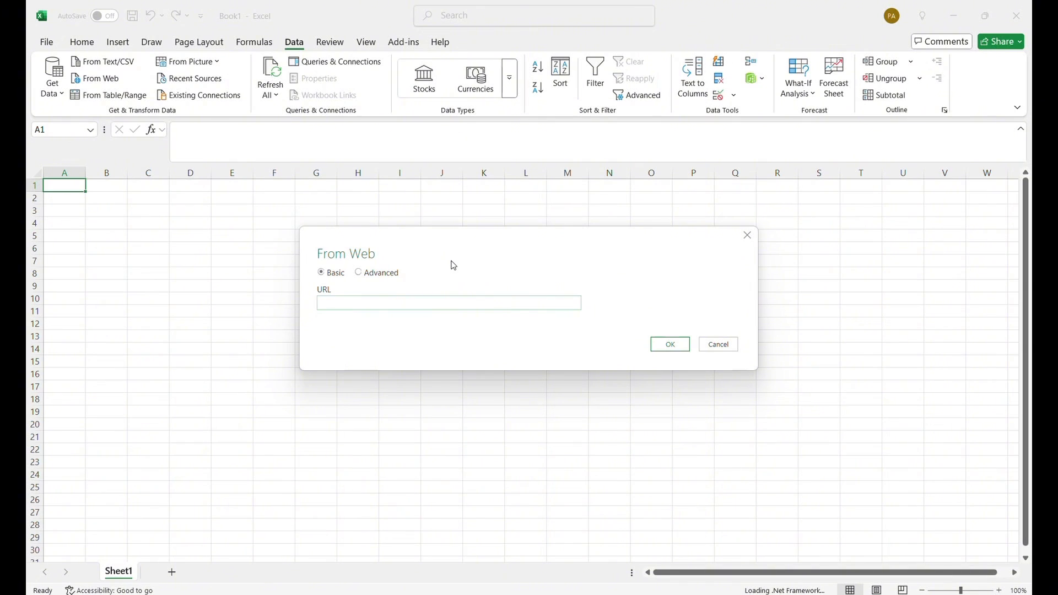
key(super)
click(309, 250)
click(341, 301)
key(super+v)
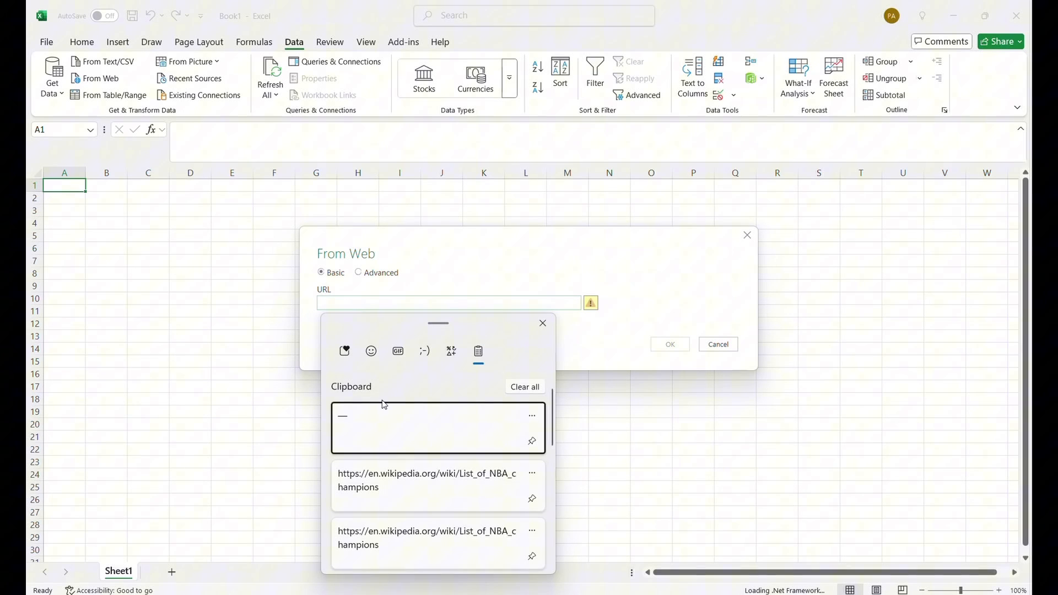
click(392, 488)
click(672, 345)
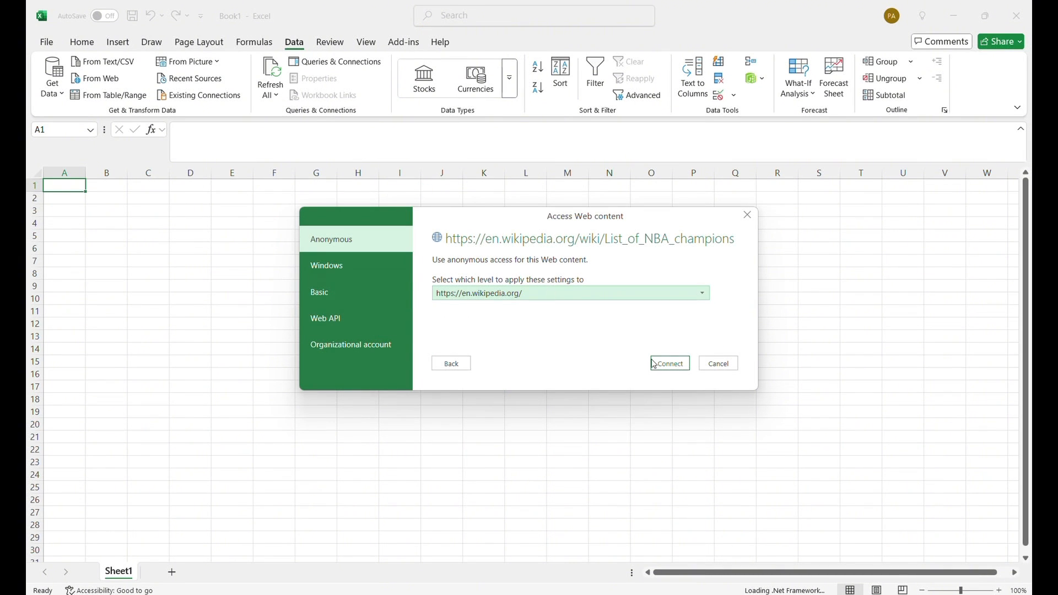
click(668, 363)
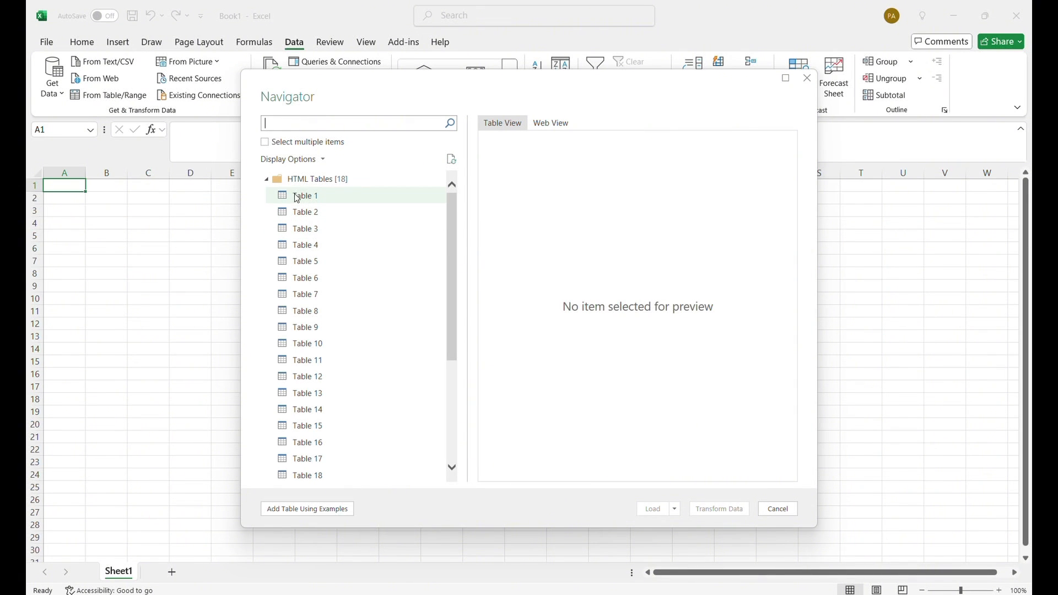
- Preview the first tables in the Navigator, load Table 3 into the workbook and look over its rows
click(297, 196)
click(308, 213)
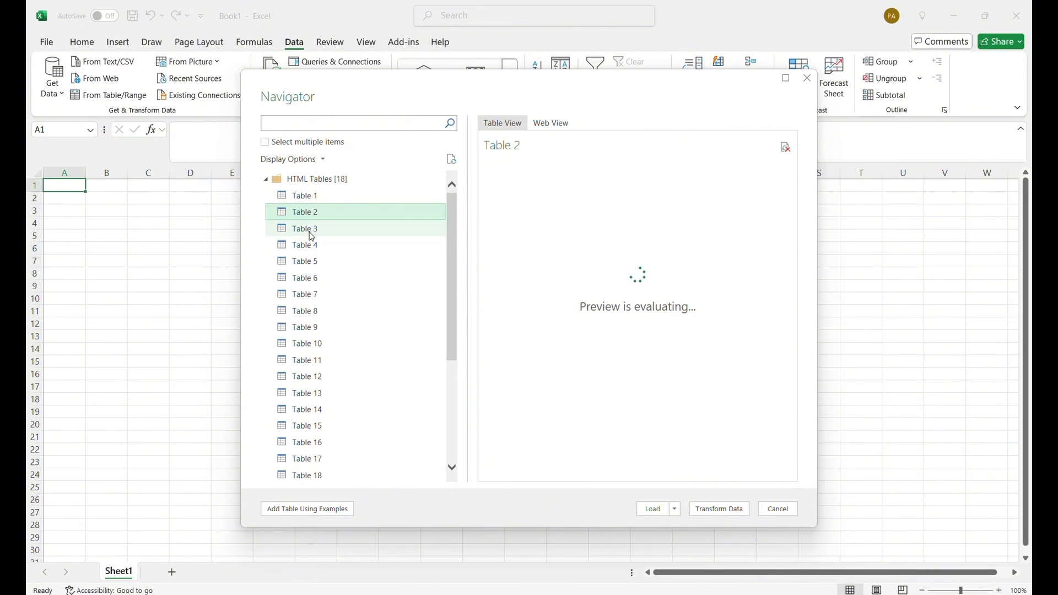
click(312, 236)
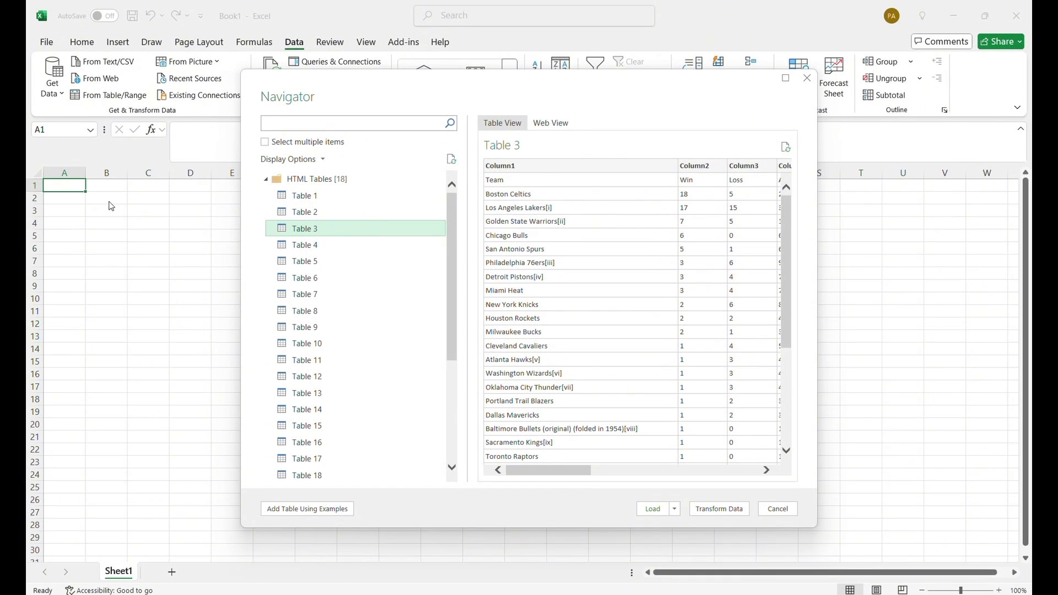
click(641, 508)
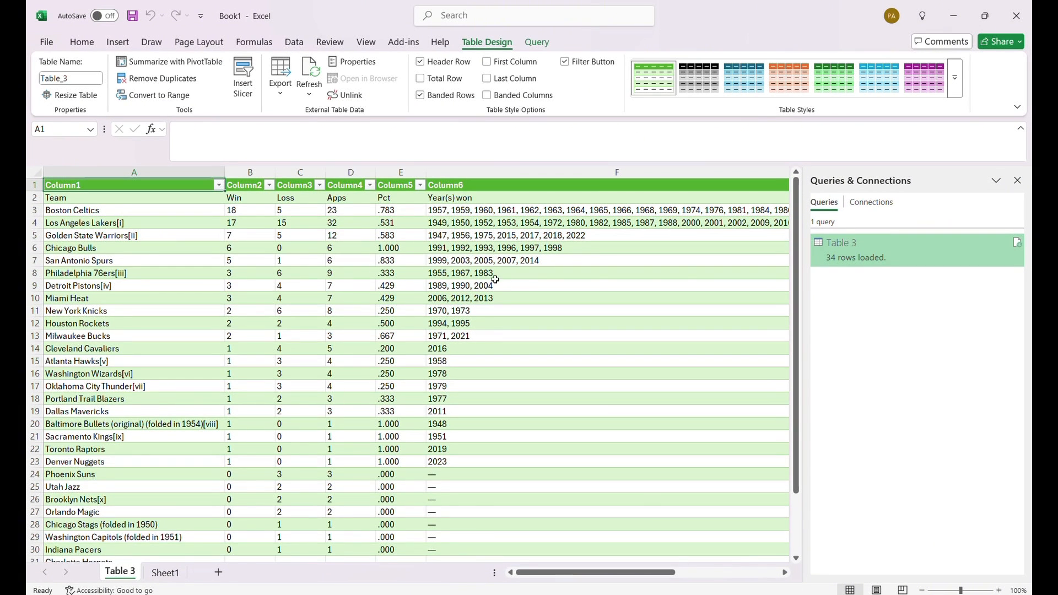
scroll(305, 359, down, 6)
scroll(295, 467, up, 6)
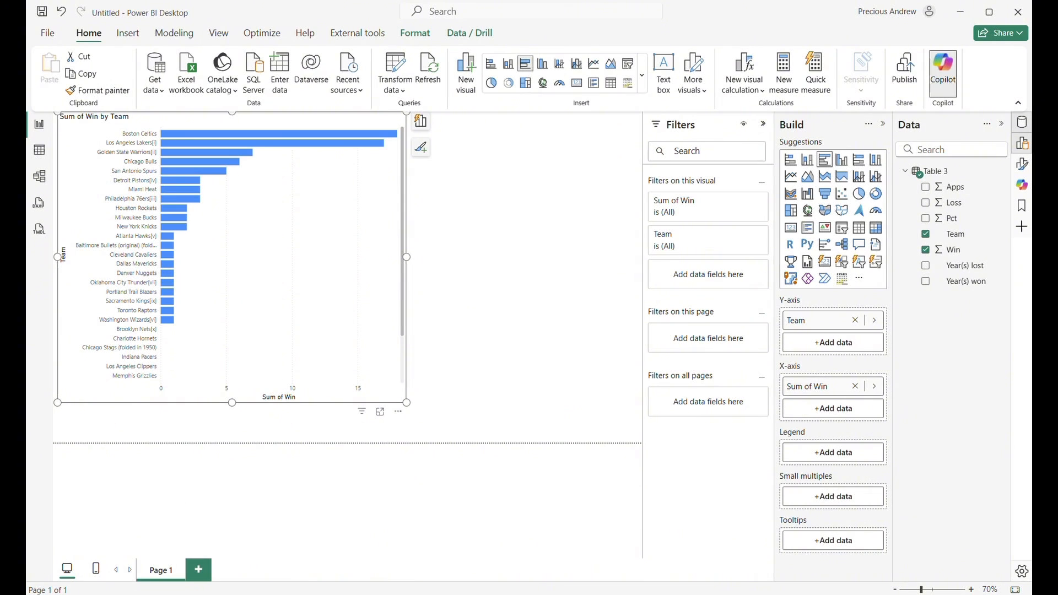
click(722, 594)
scroll(431, 265, down, 2)
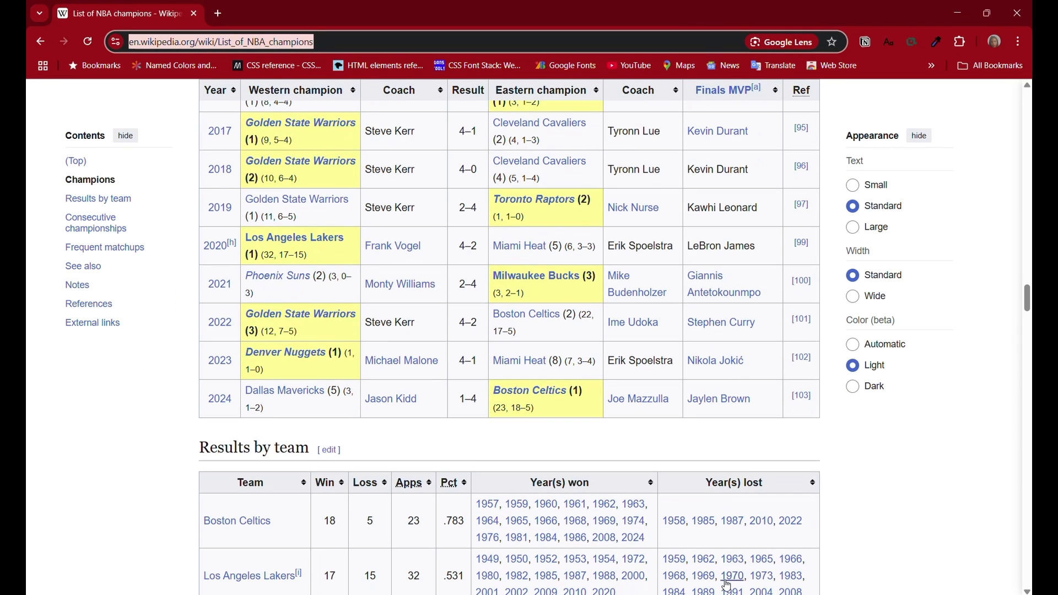
click(594, 594)
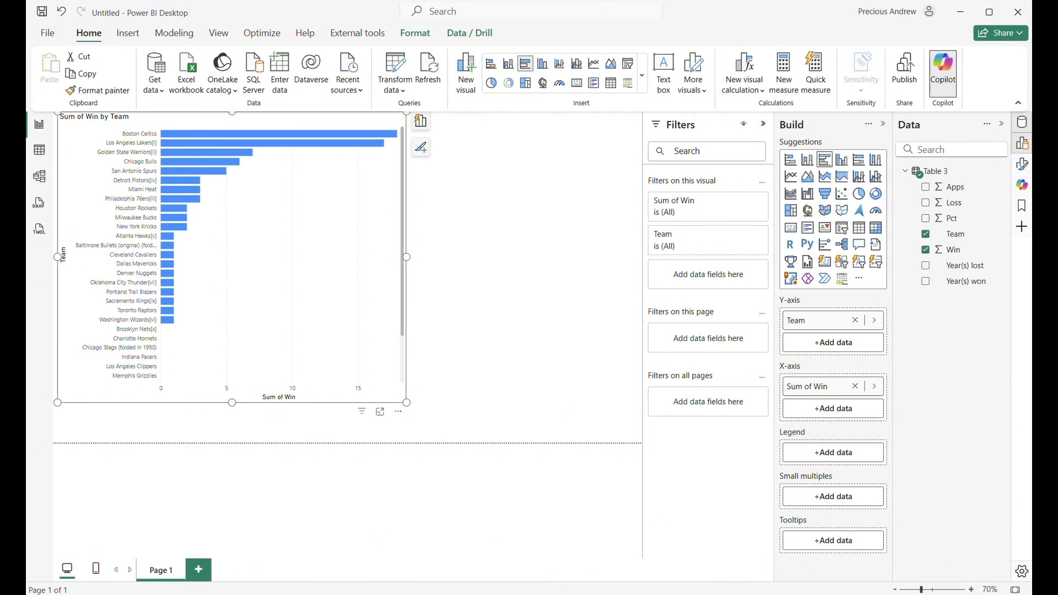
- Switch to Chrome and open the Chrome Web Store in a new tab
mouse_move(722, 594)
click(722, 543)
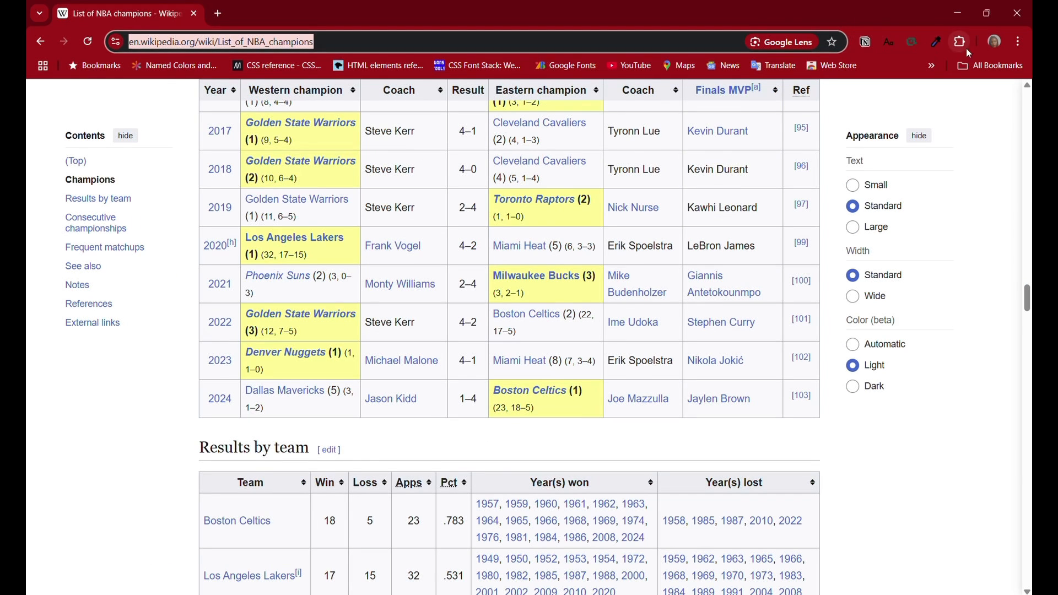
click(1019, 40)
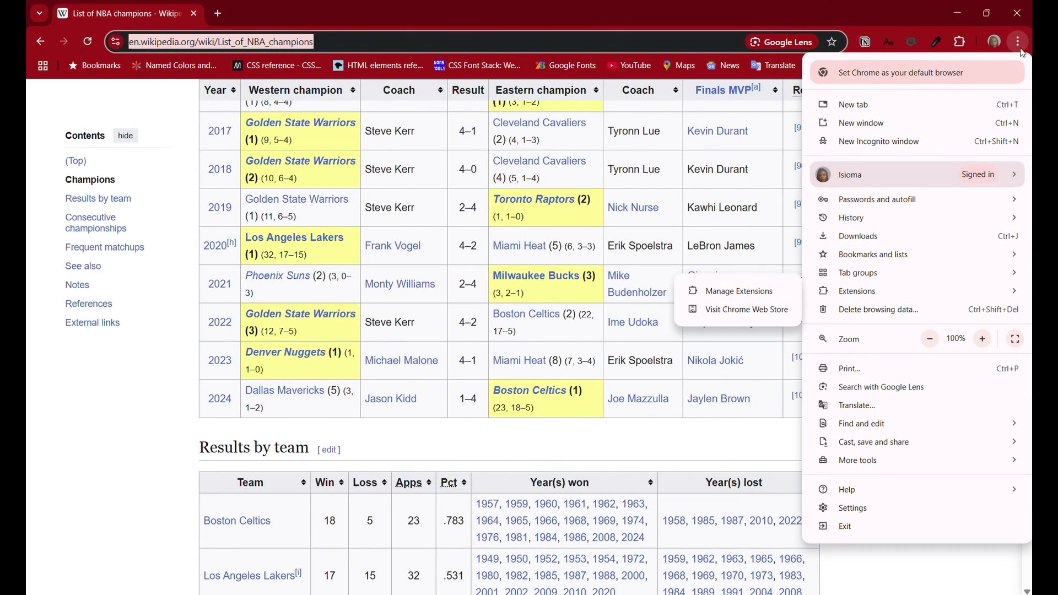
click(1020, 41)
click(1020, 42)
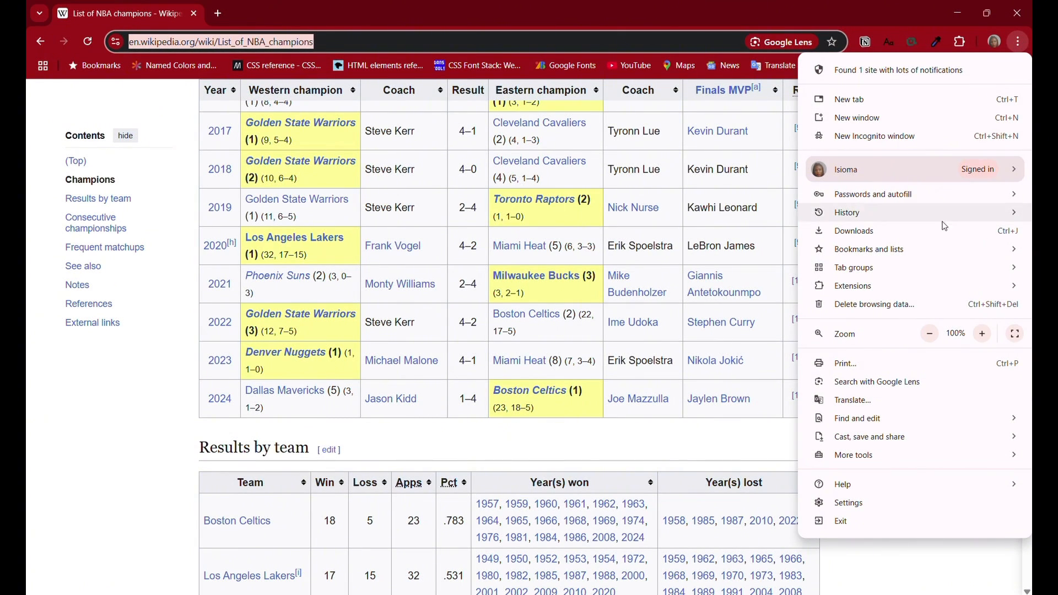
mouse_move(853, 292)
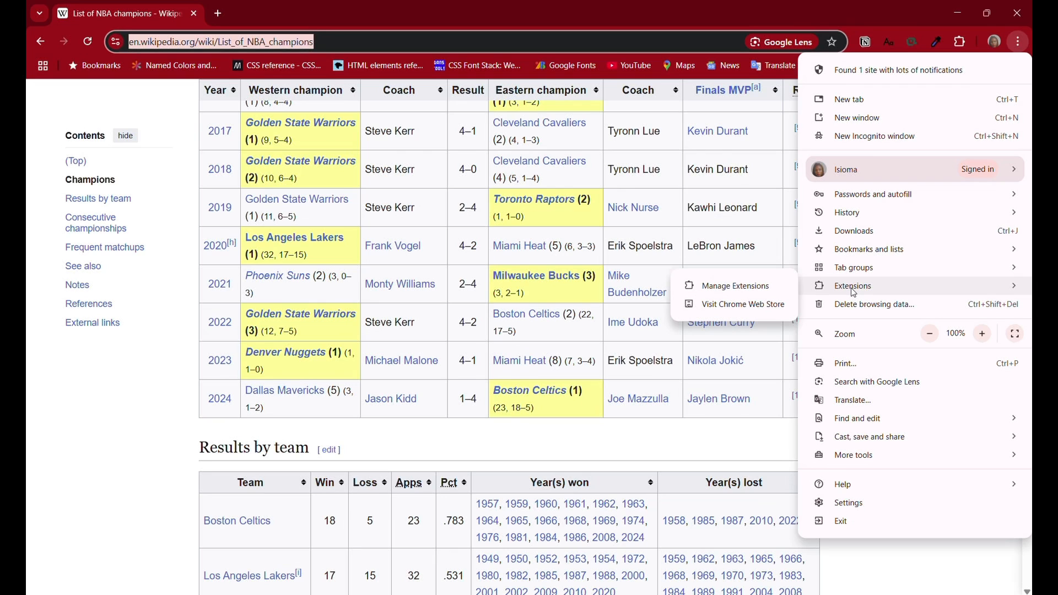
click(757, 306)
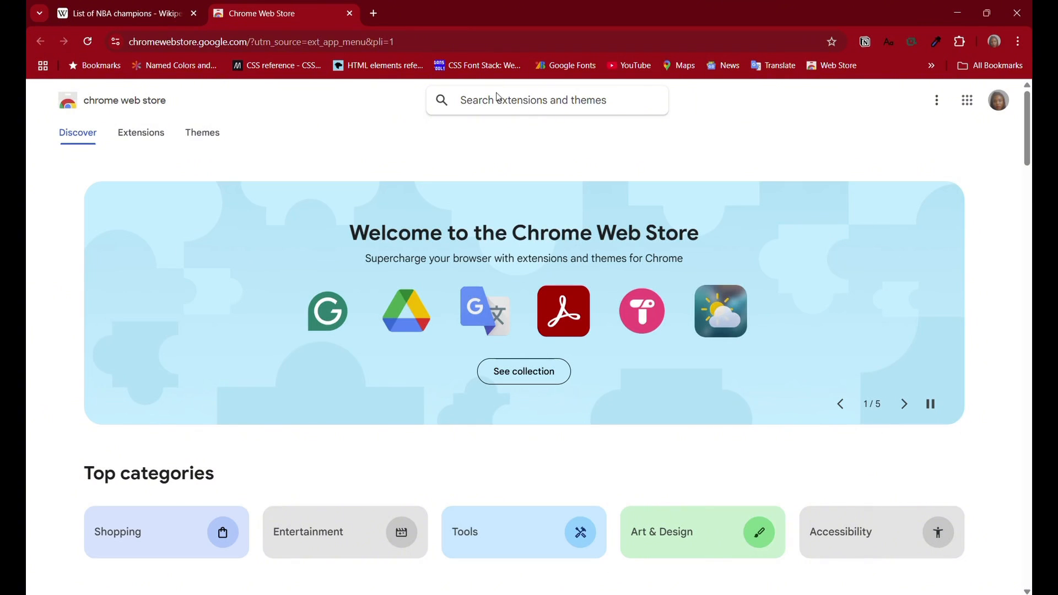
- Search the Chrome Web Store for "Instant Data" and add the Instant Data Scraper extension to Chrome
text(Ins)
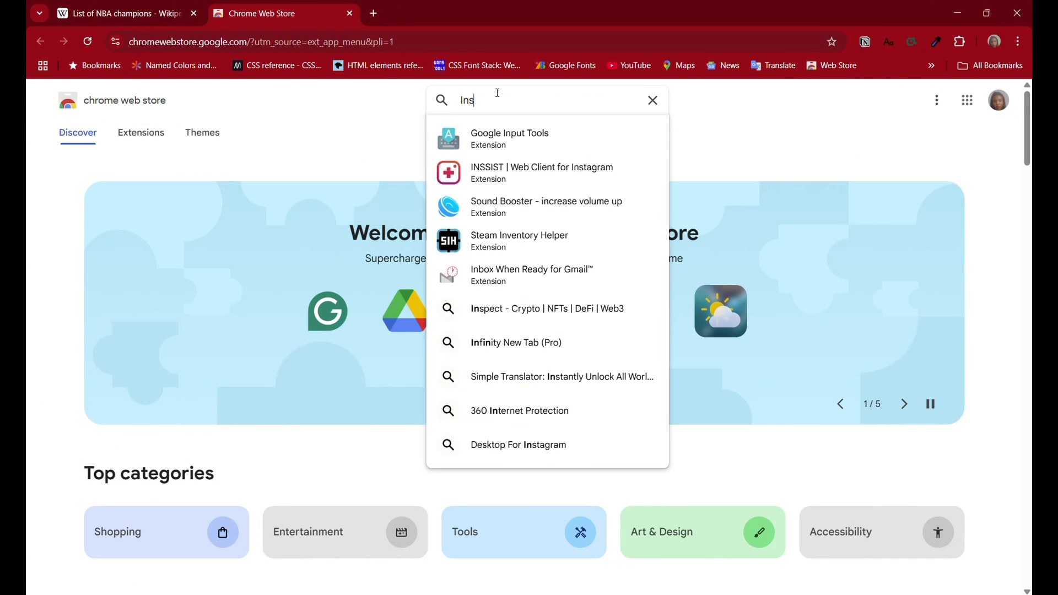
text(tant Data)
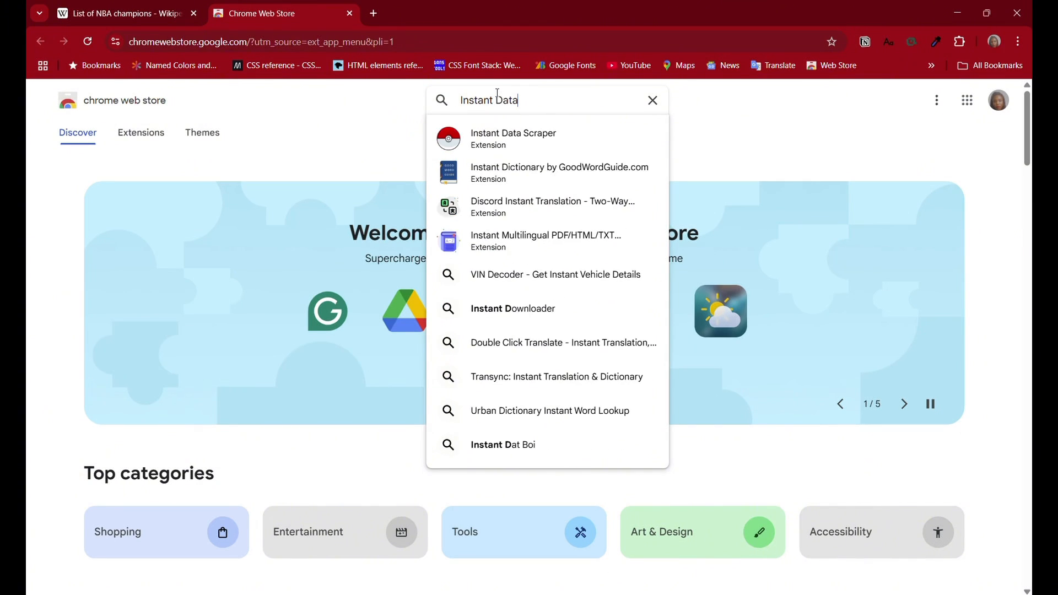
click(513, 142)
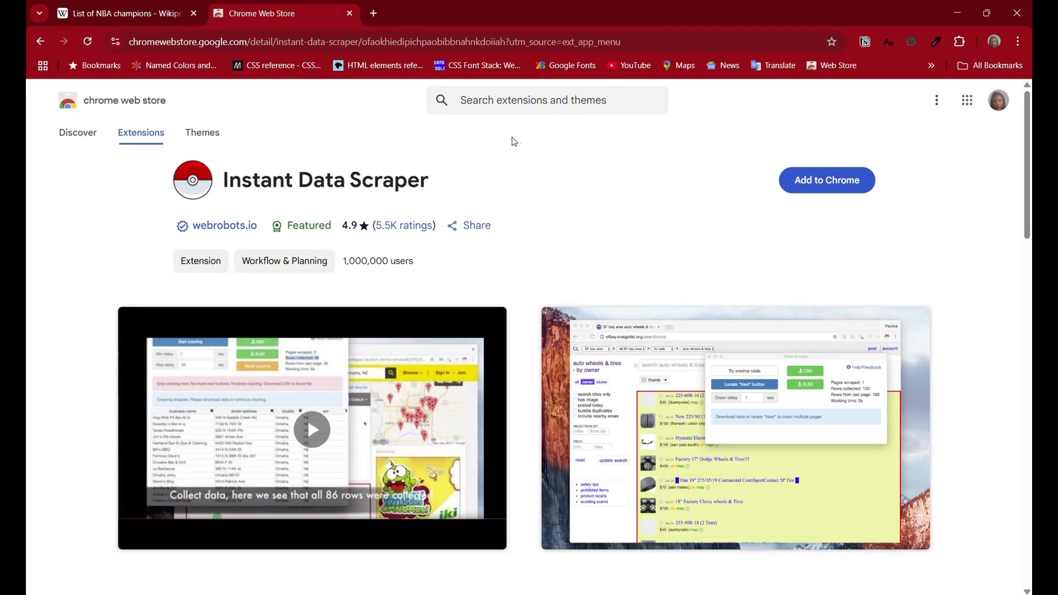
click(813, 182)
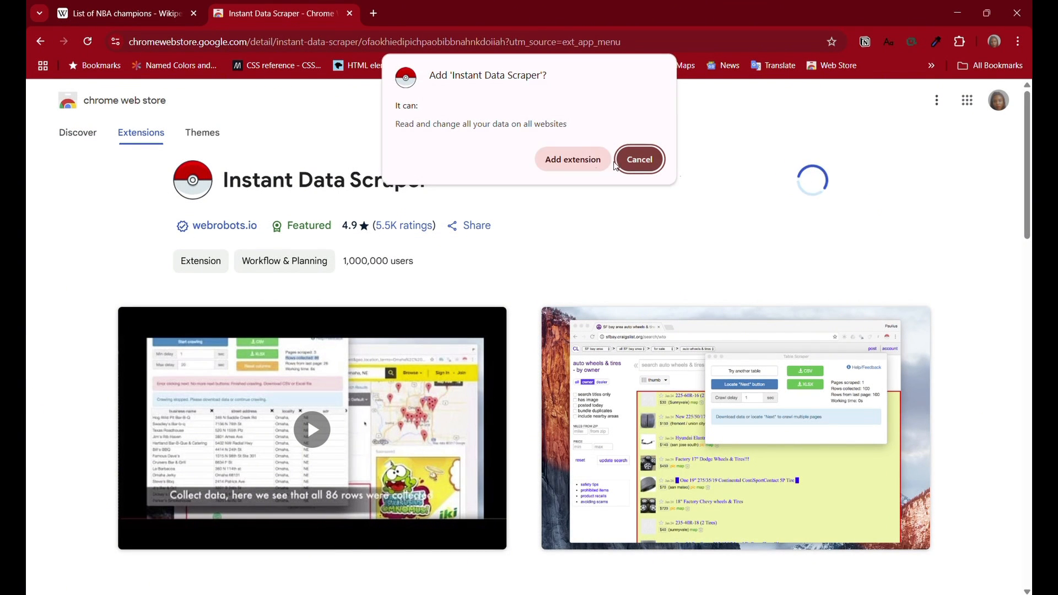
click(574, 160)
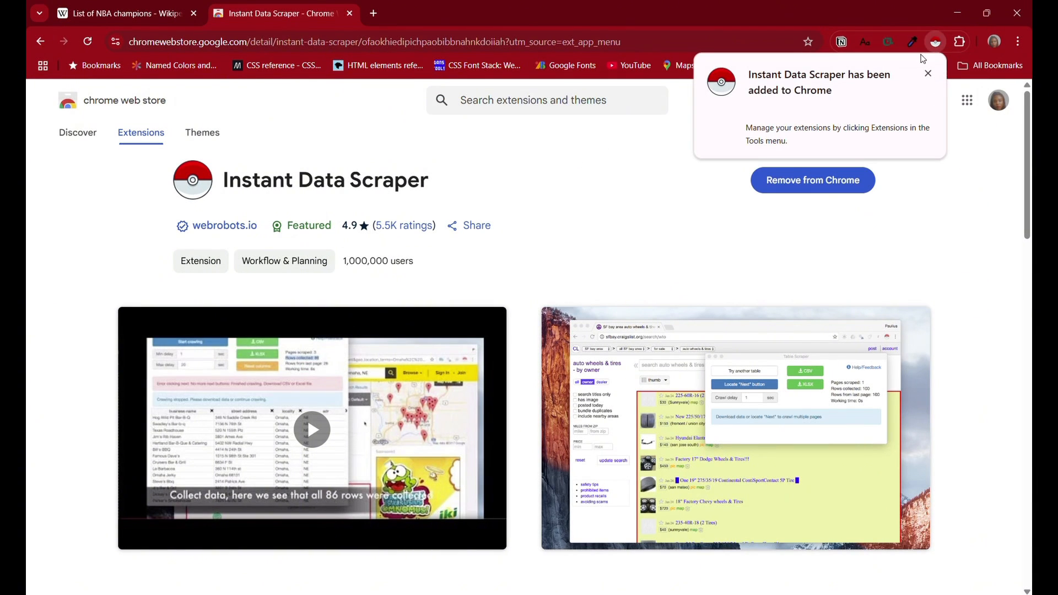
- Pin the Instant Data Scraper extension so it stays accessible in the browser, and close the extensions list
click(962, 43)
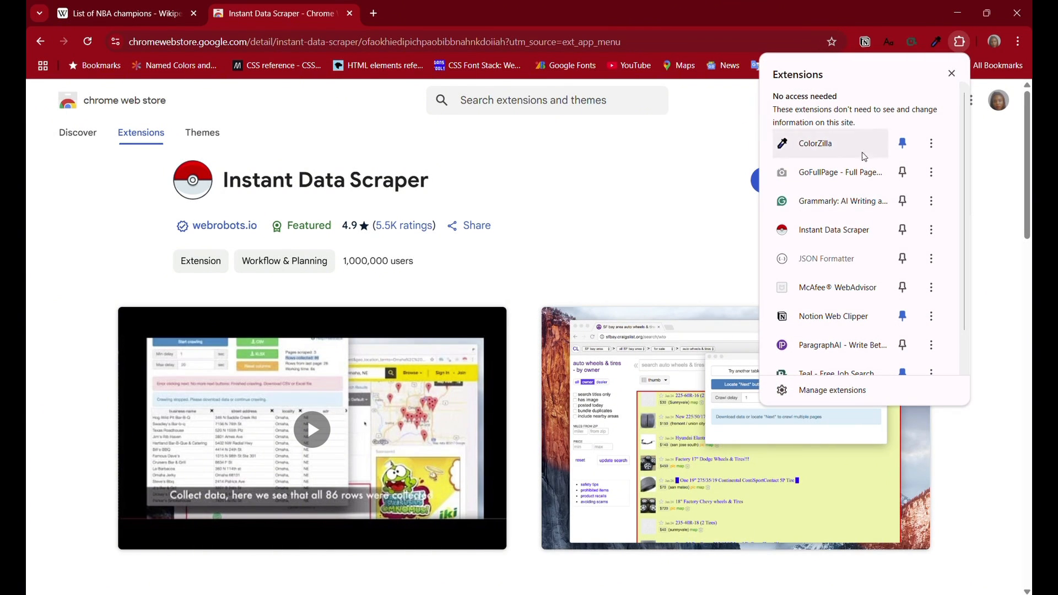
click(960, 44)
click(960, 44)
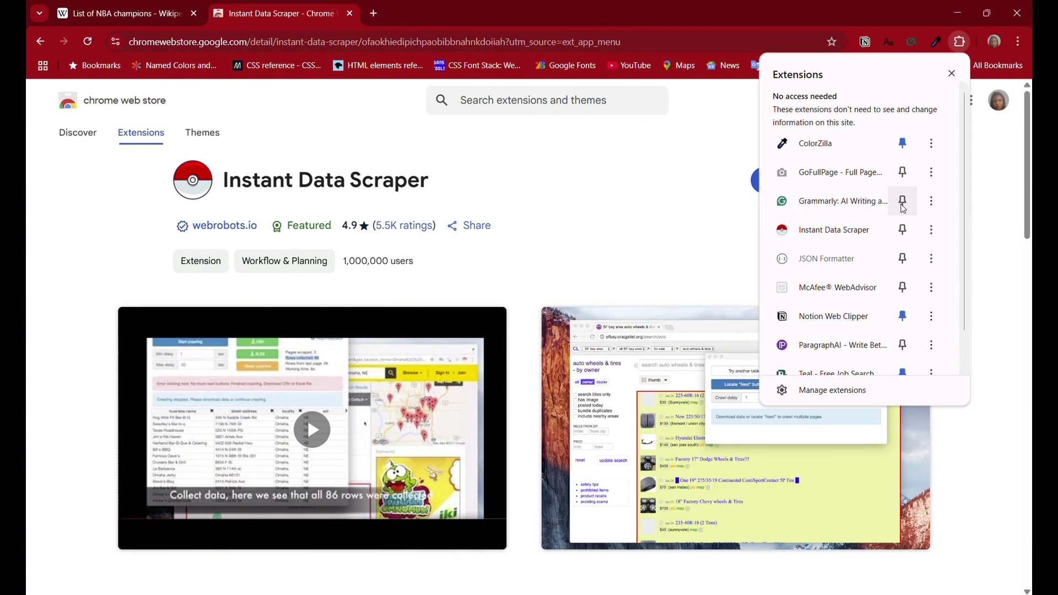
click(903, 230)
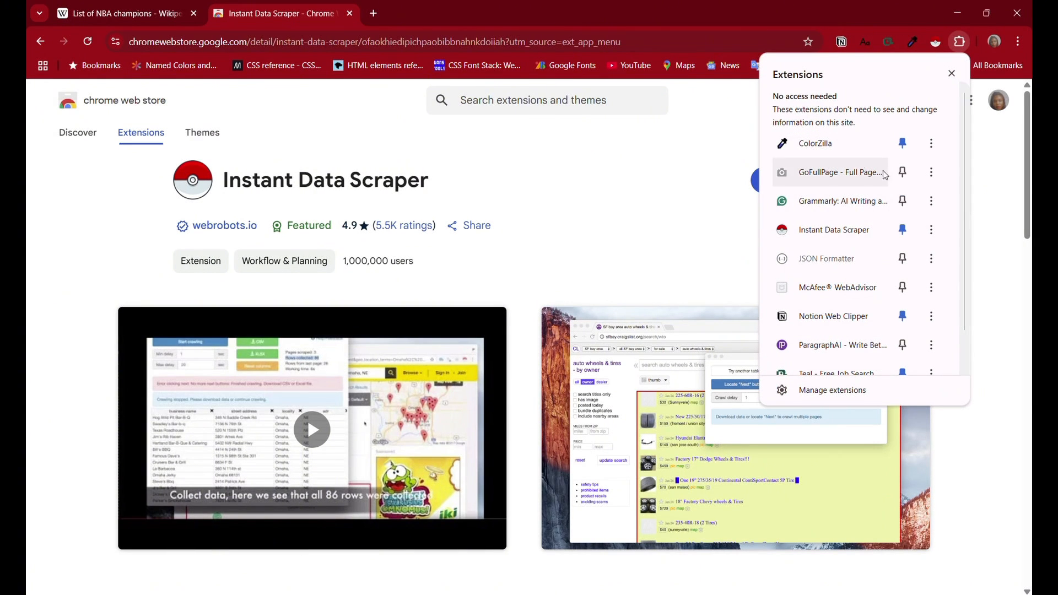
click(670, 236)
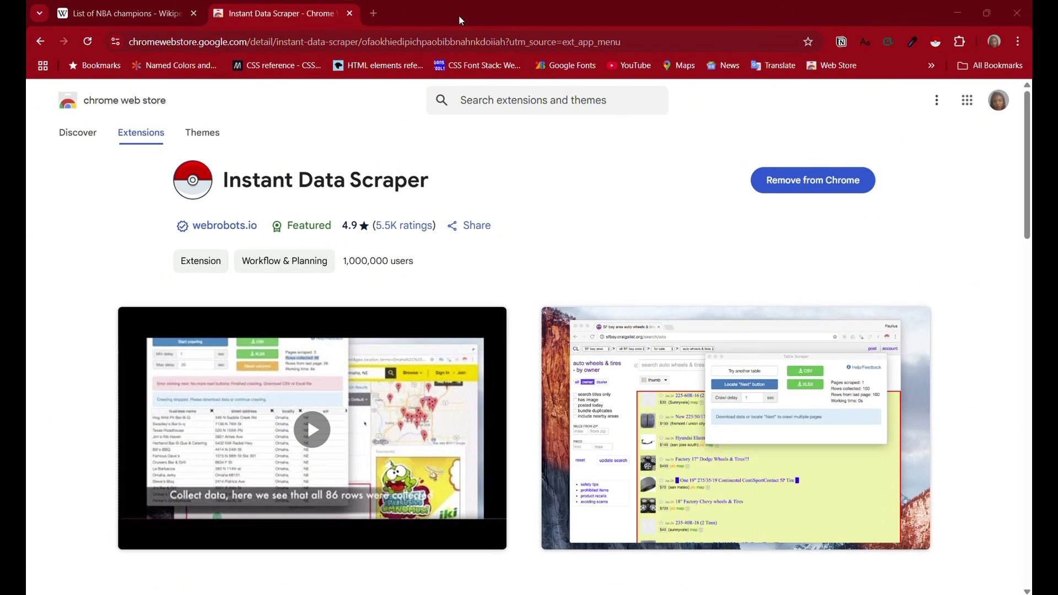
click(374, 14)
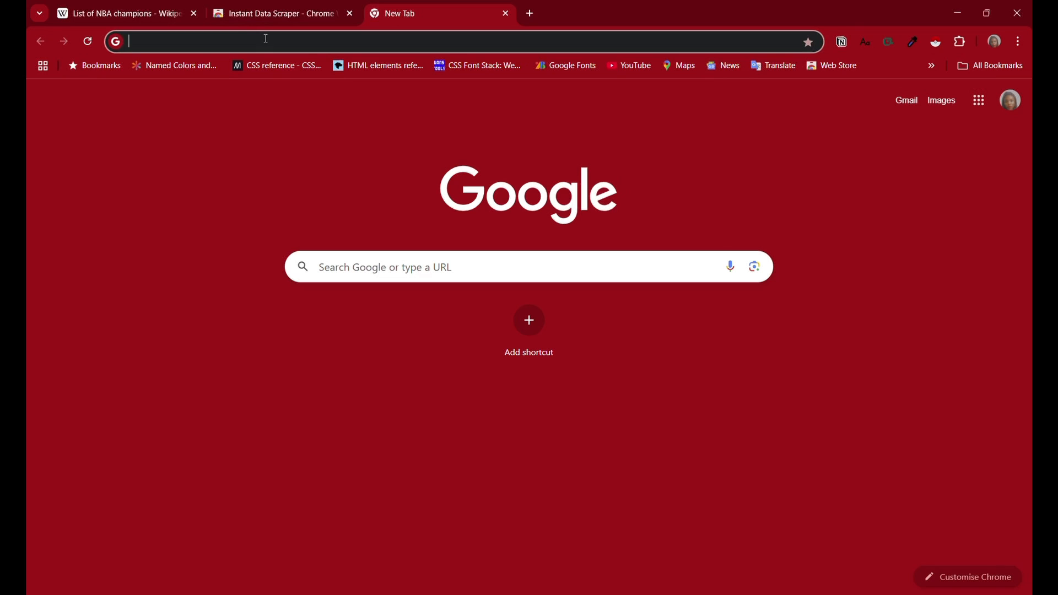
text(https://www.amazon.com/Best-Sellers-Electronics/zgbs/electronics/ref=zg_bs_pg_2_electronics?_encoding=UTF8&pg=2)
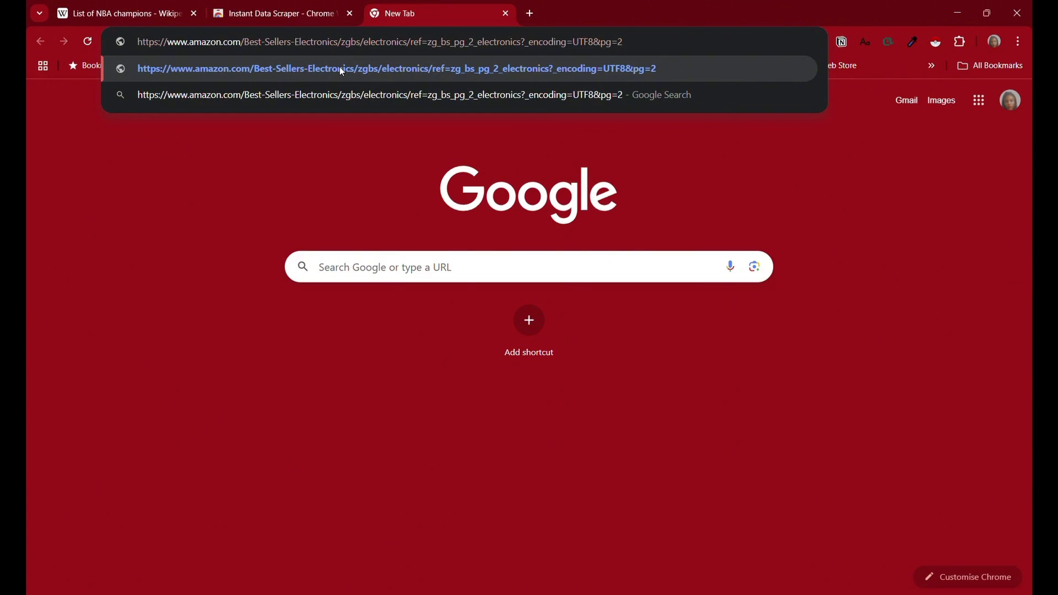
click(252, 68)
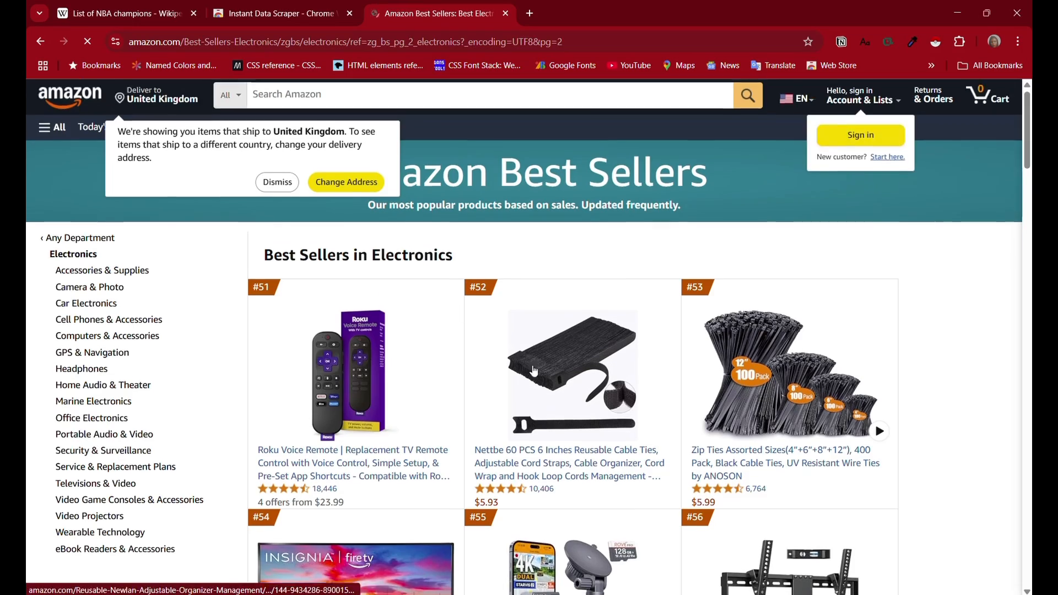
- Look through the product listings on Amazon's Best Sellers in Electronics page, checking ranks, names, ratings and prices
scroll(524, 337, down, 3)
scroll(265, 308, up, 3)
scroll(401, 314, down, 15)
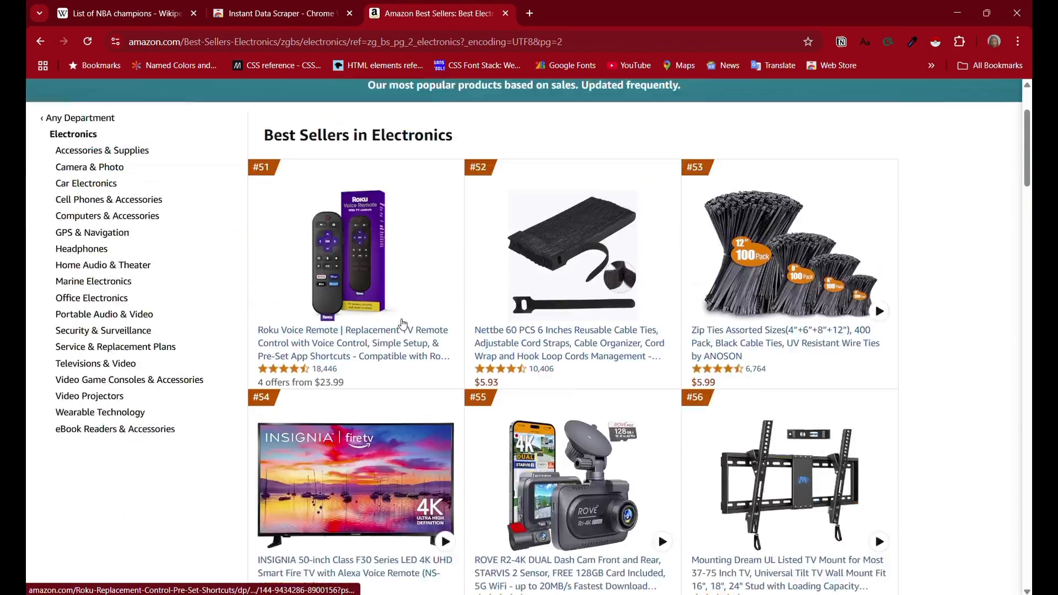
scroll(428, 359, up, 5)
scroll(430, 361, up, 9)
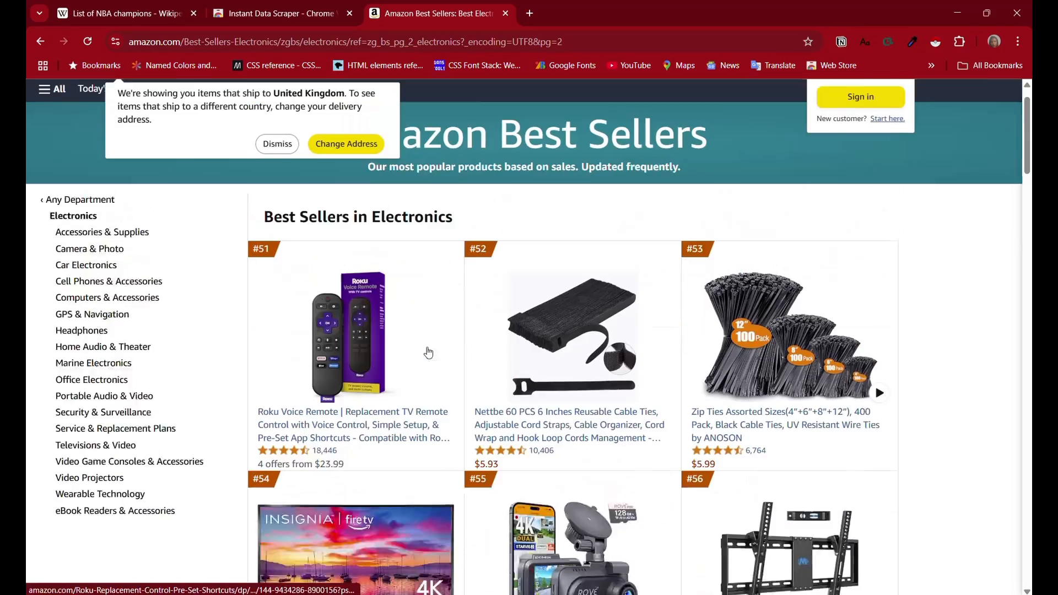
scroll(695, 340, down, 2)
scroll(696, 340, down, 20)
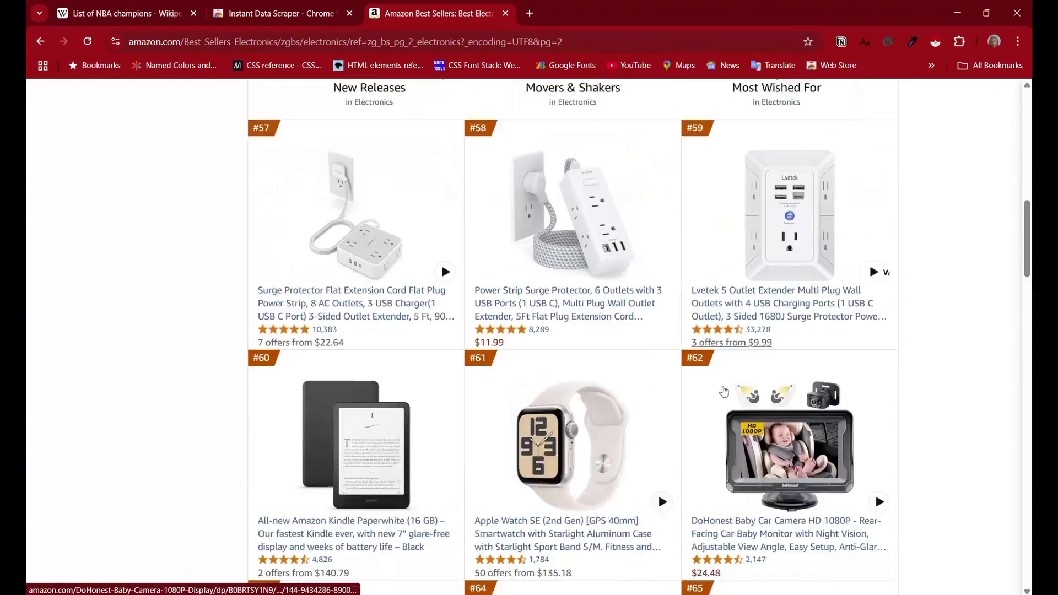
scroll(441, 363, up, 4)
scroll(436, 379, up, 15)
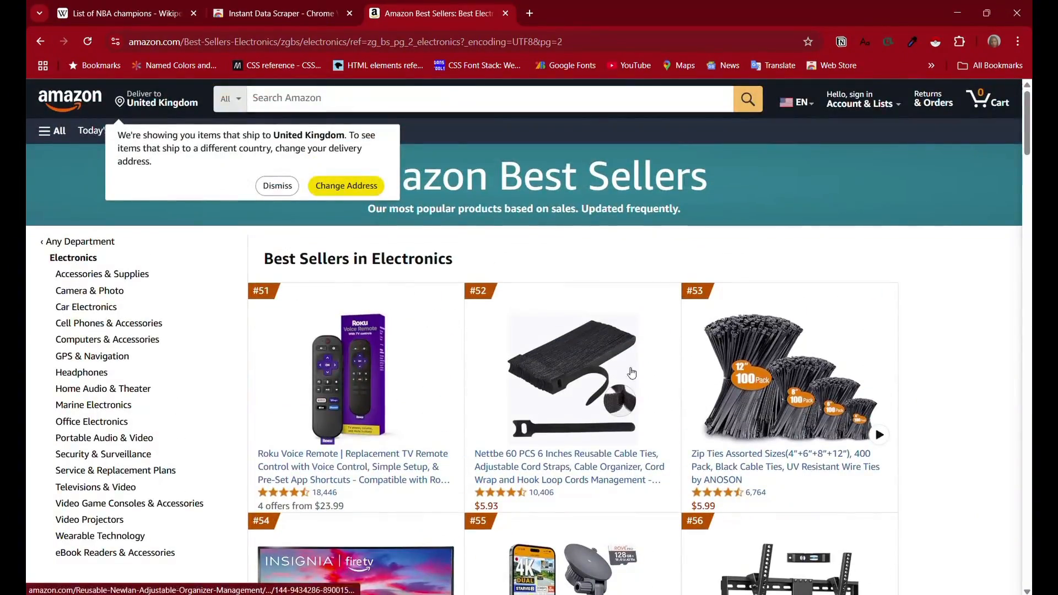
scroll(637, 358, down, 20)
scroll(606, 405, up, 20)
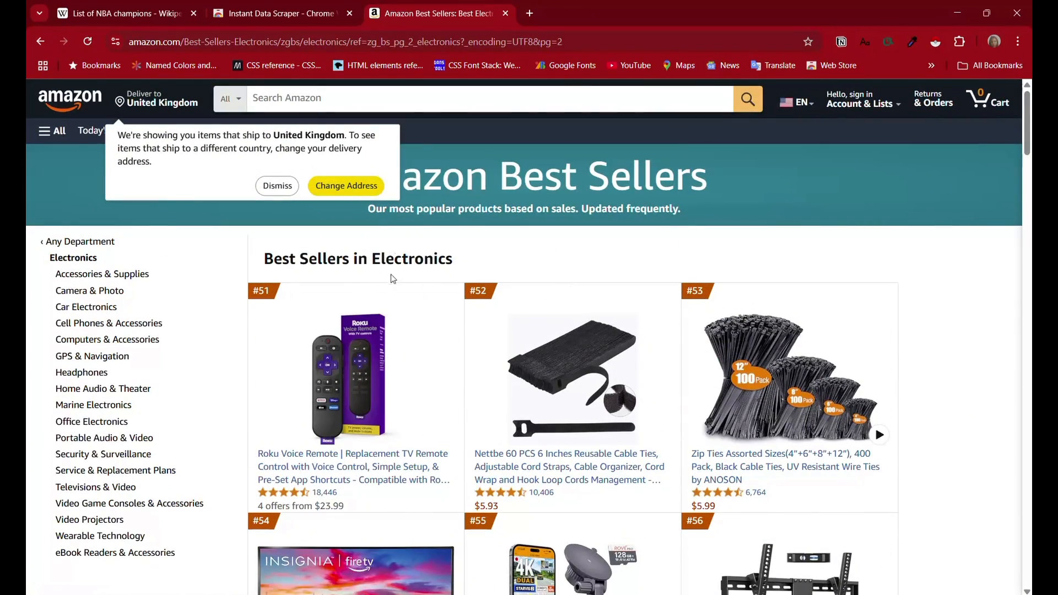
- Copy the Amazon page's address, switch to a blank Power BI report and connect a web import to that address
click(299, 40)
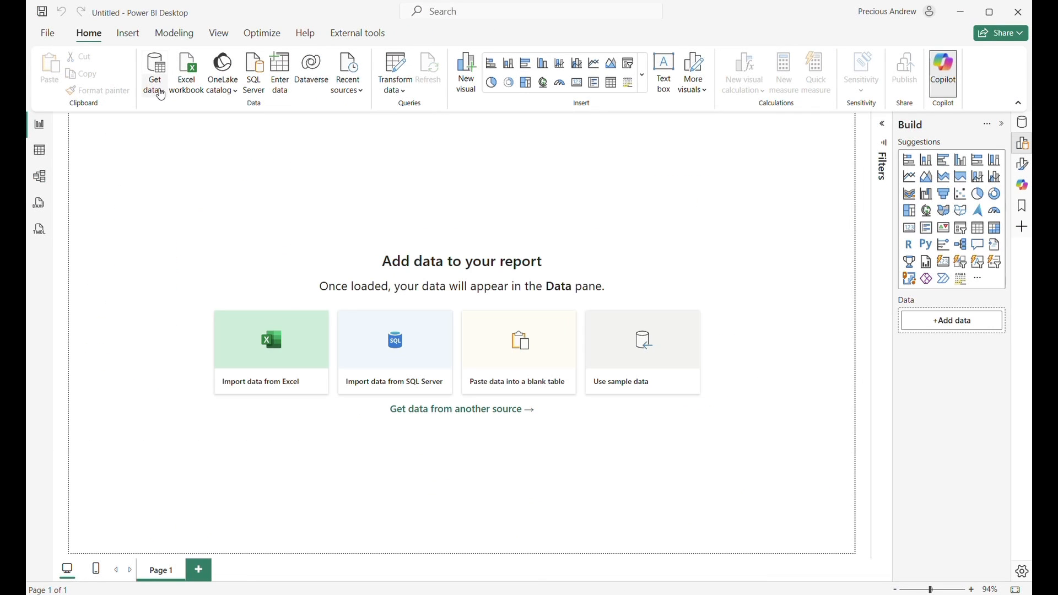
click(160, 82)
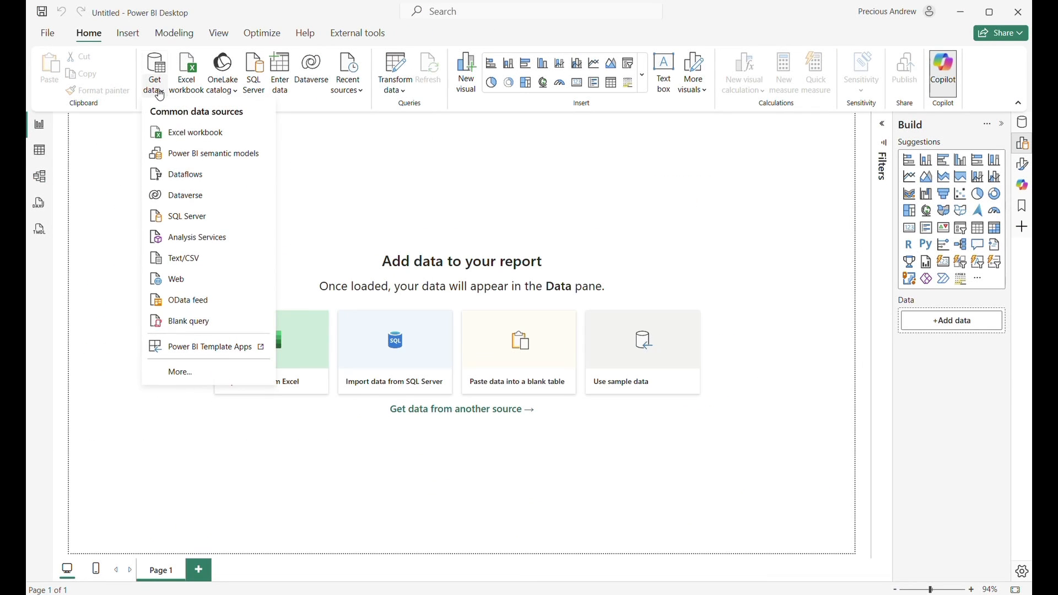
click(199, 279)
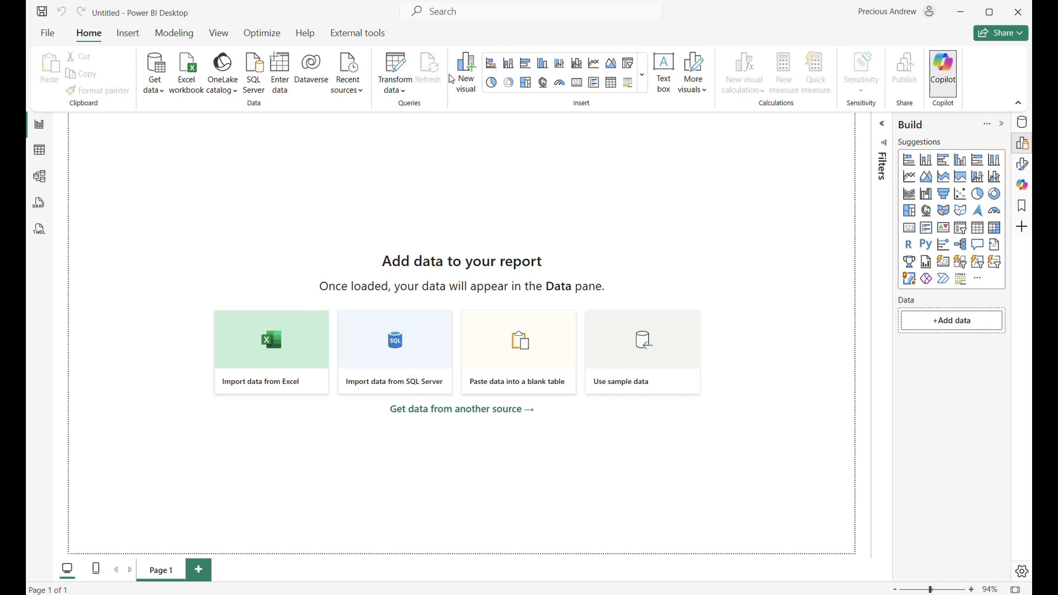
key(ctrl+v)
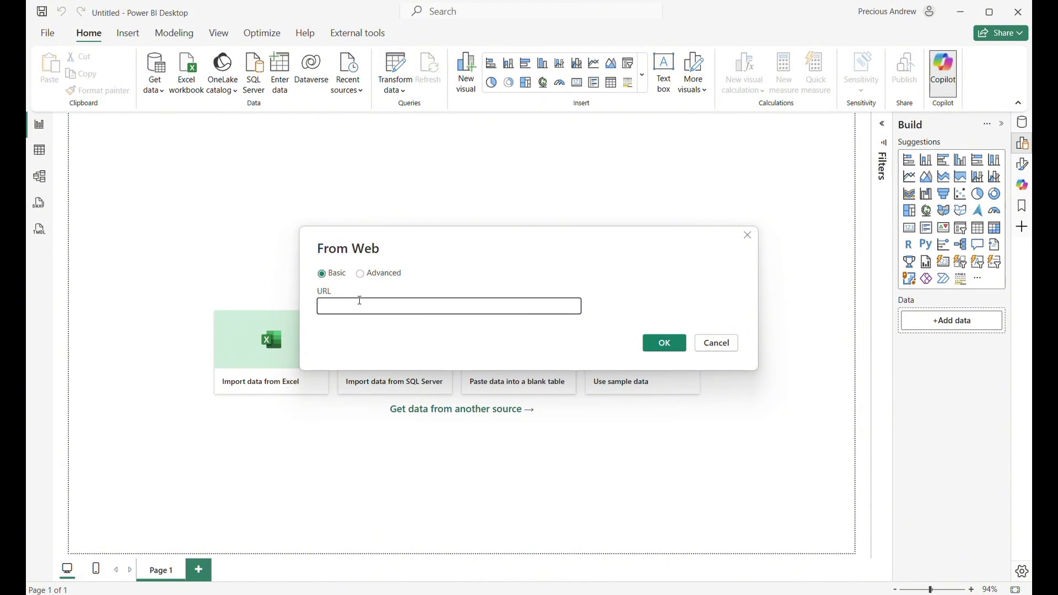
click(661, 337)
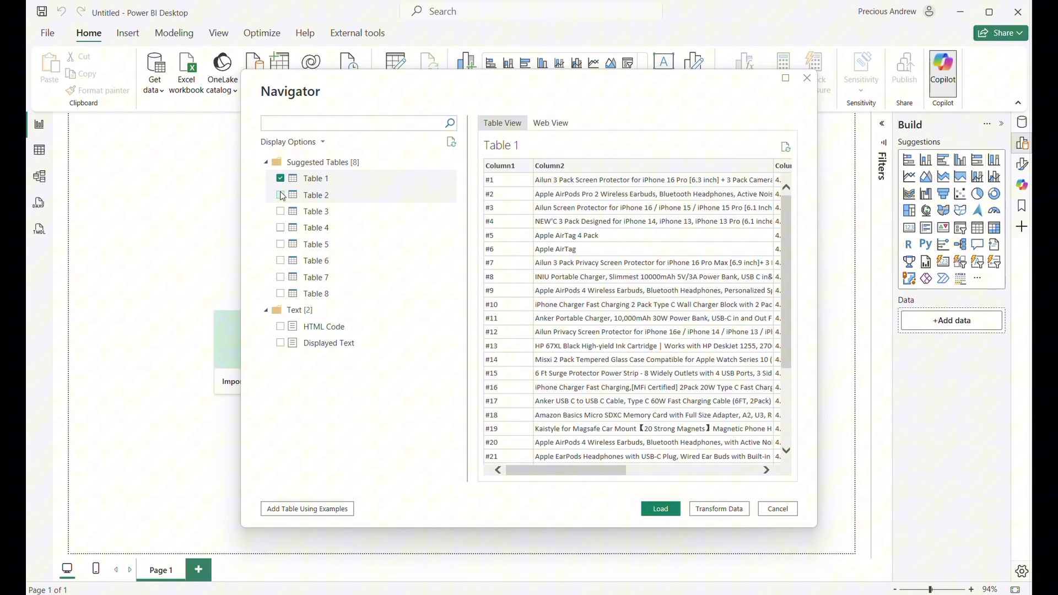
- Preview Tables 2 and 3 in the Navigator, leaving only Table 1 selected, and inspect Table 1's columns through Column7
click(280, 195)
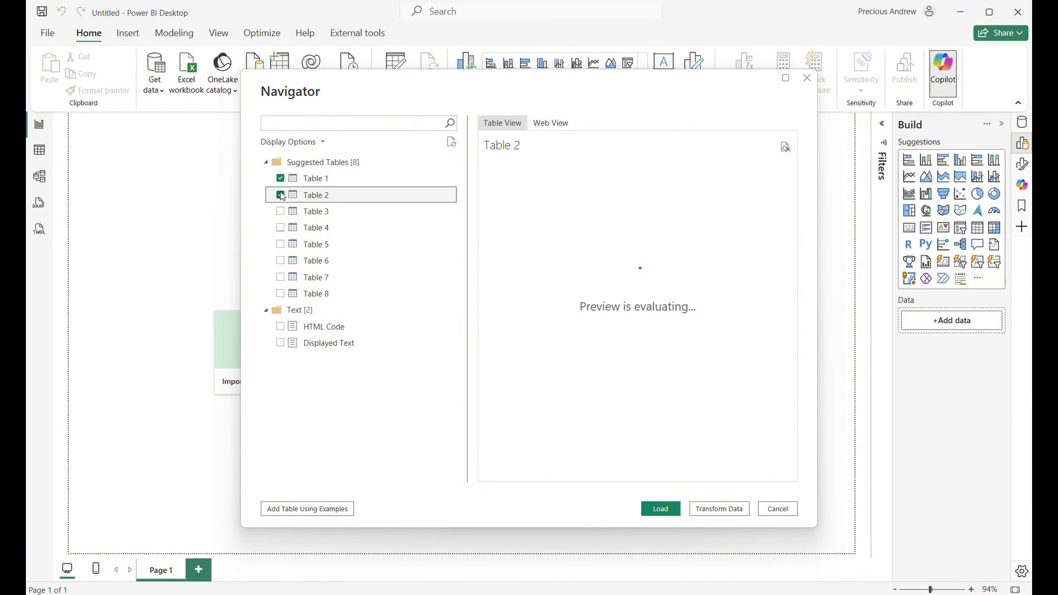
click(281, 211)
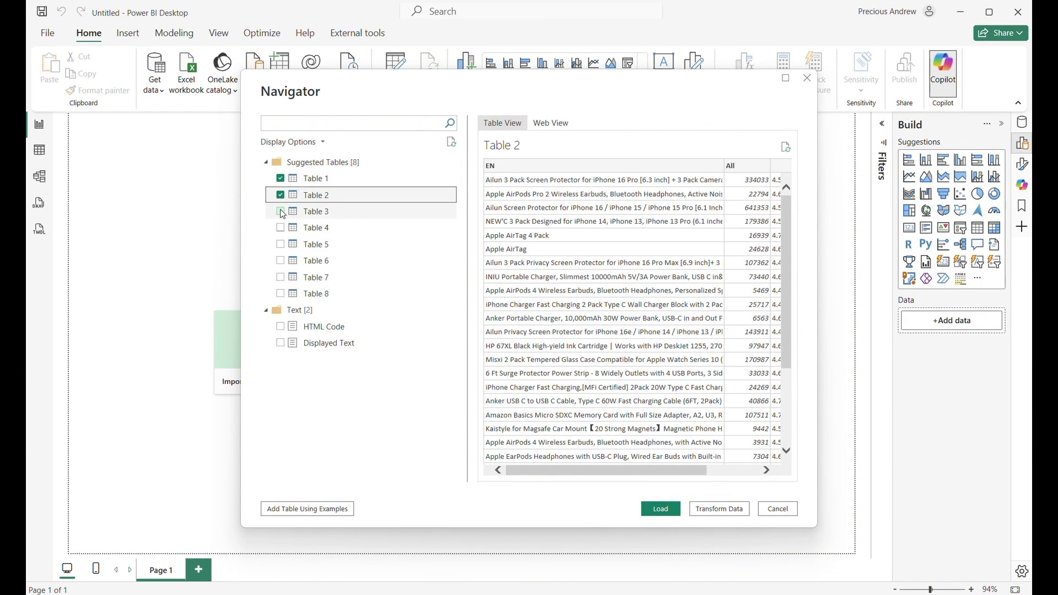
click(283, 177)
click(281, 195)
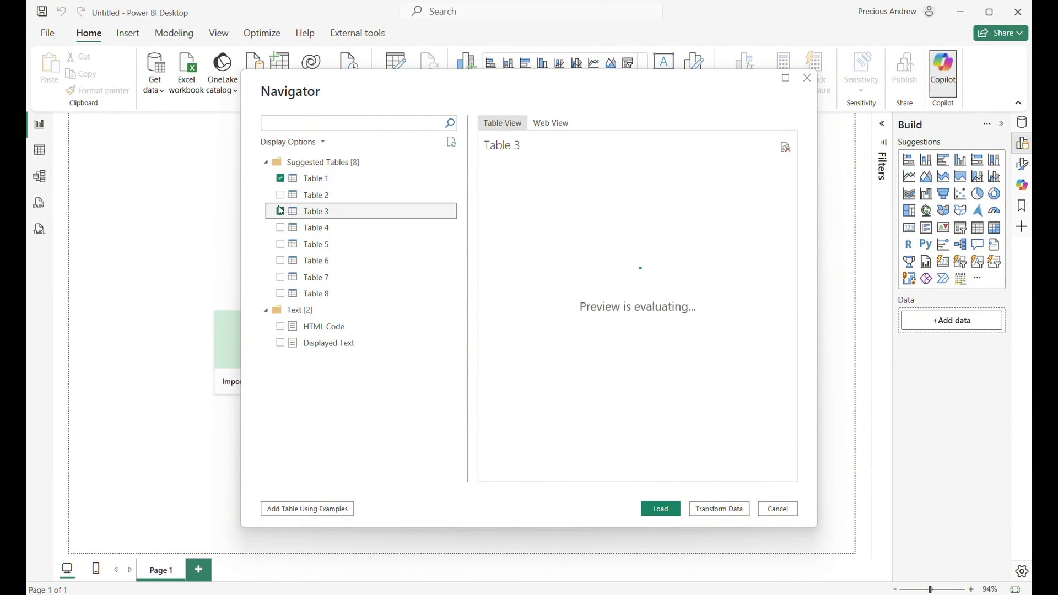
click(281, 211)
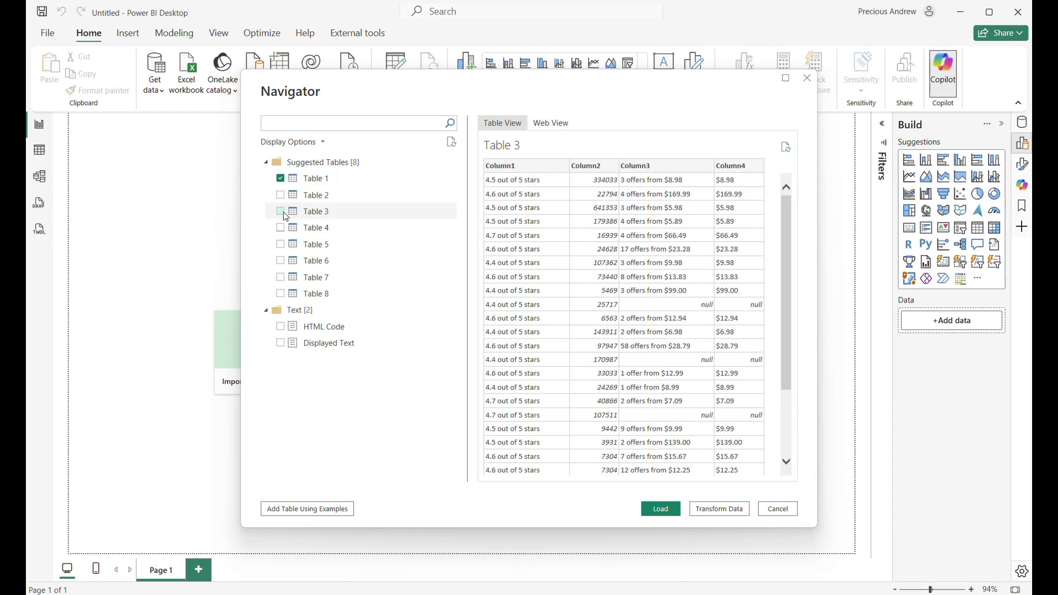
click(329, 179)
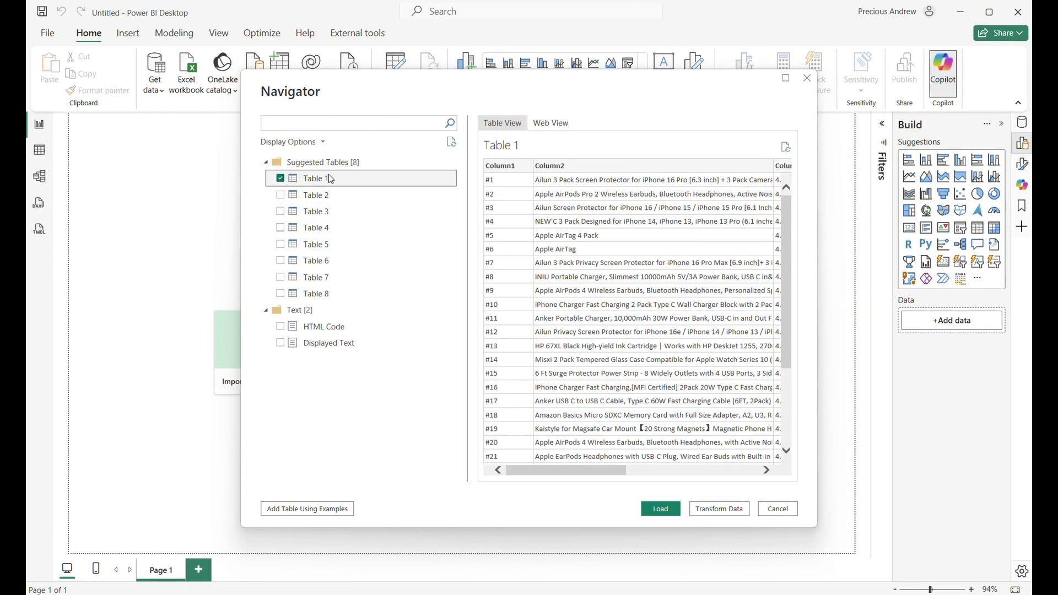
drag(597, 470, 726, 470)
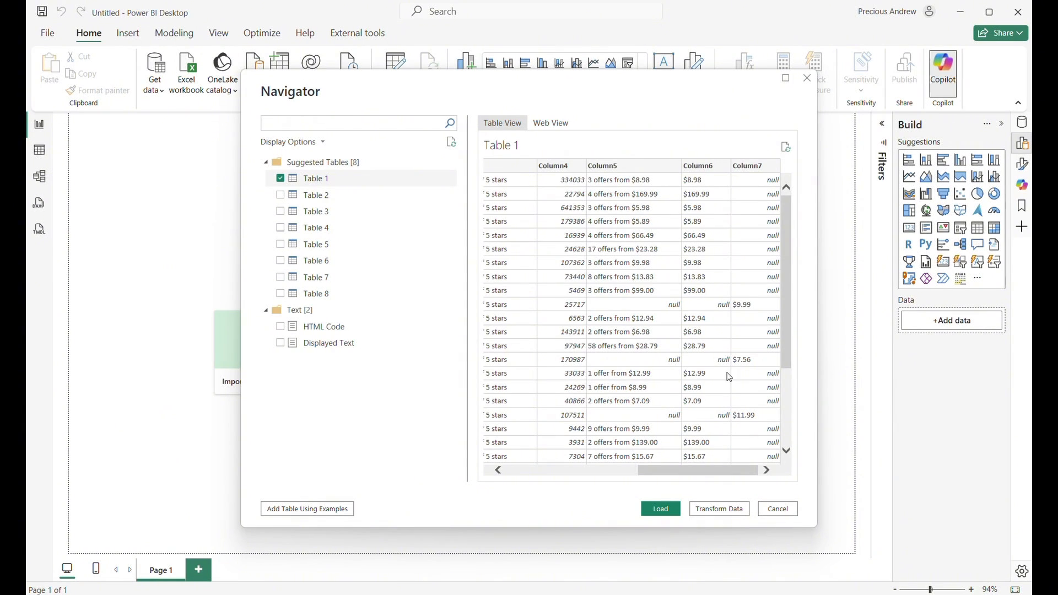
- Compare the Navigator previews of Table 2 and Table 3, checking their columns and all of Table 3's rows
click(312, 198)
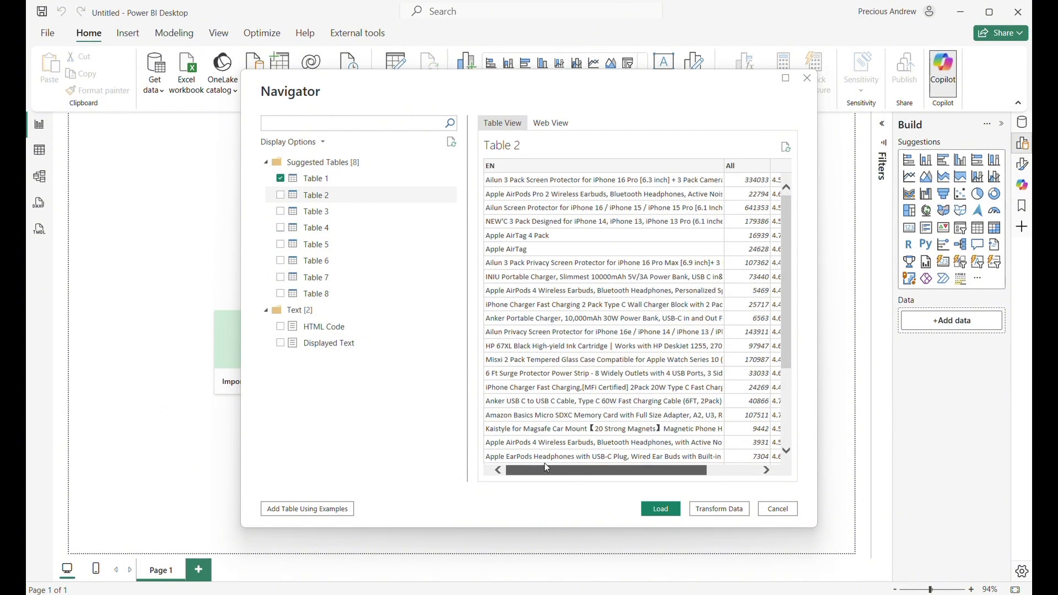
drag(569, 470, 648, 471)
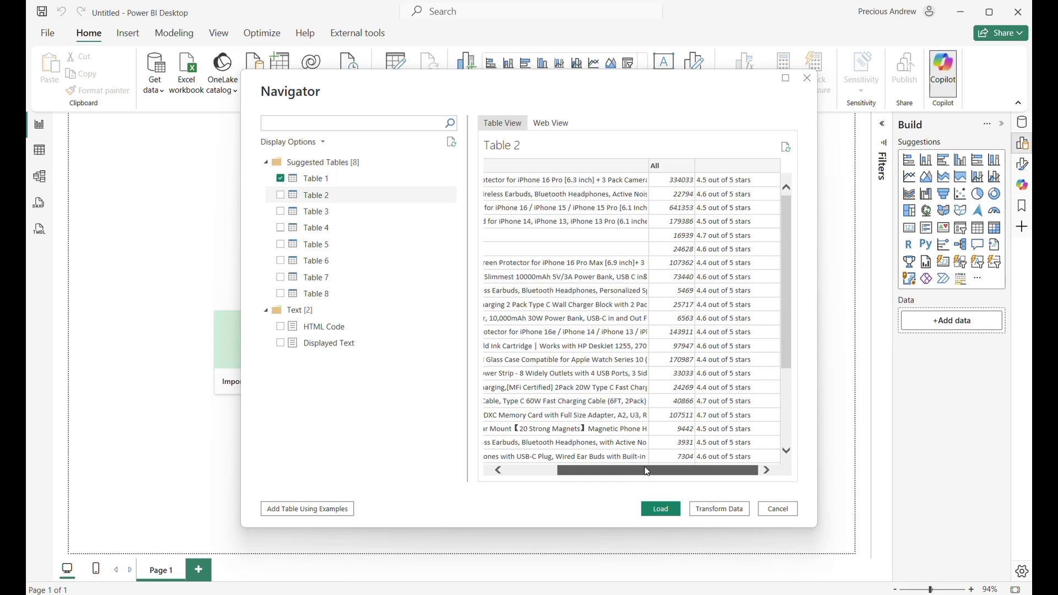
click(325, 212)
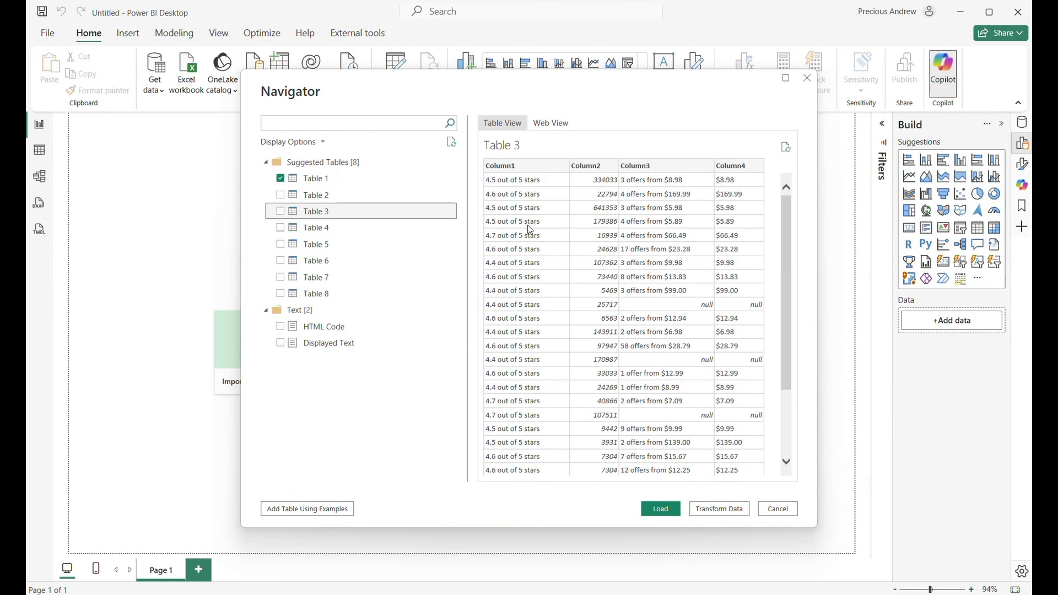
scroll(660, 245, down, 3)
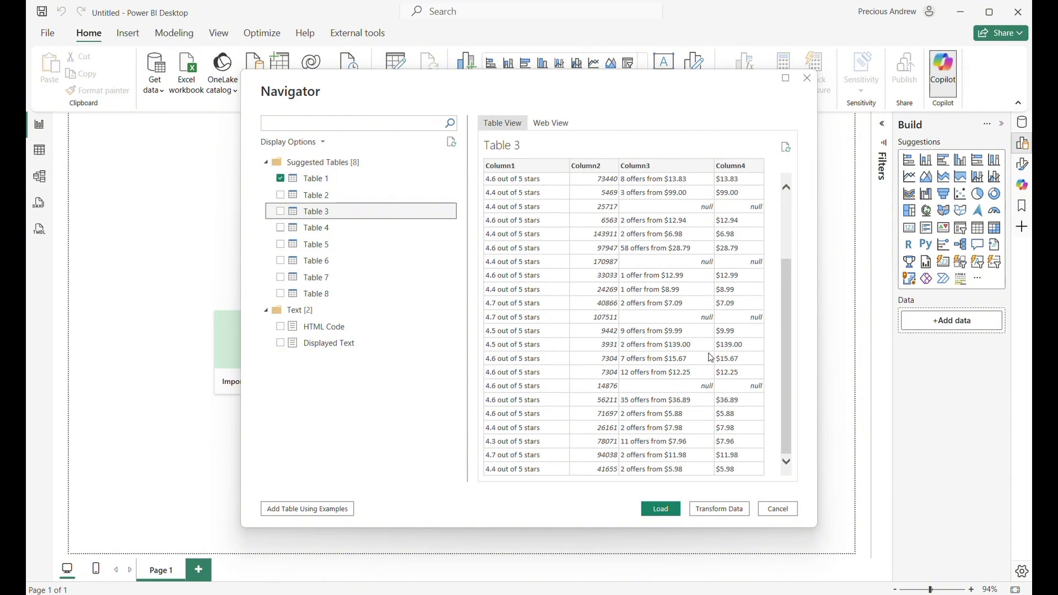
scroll(668, 275, up, 3)
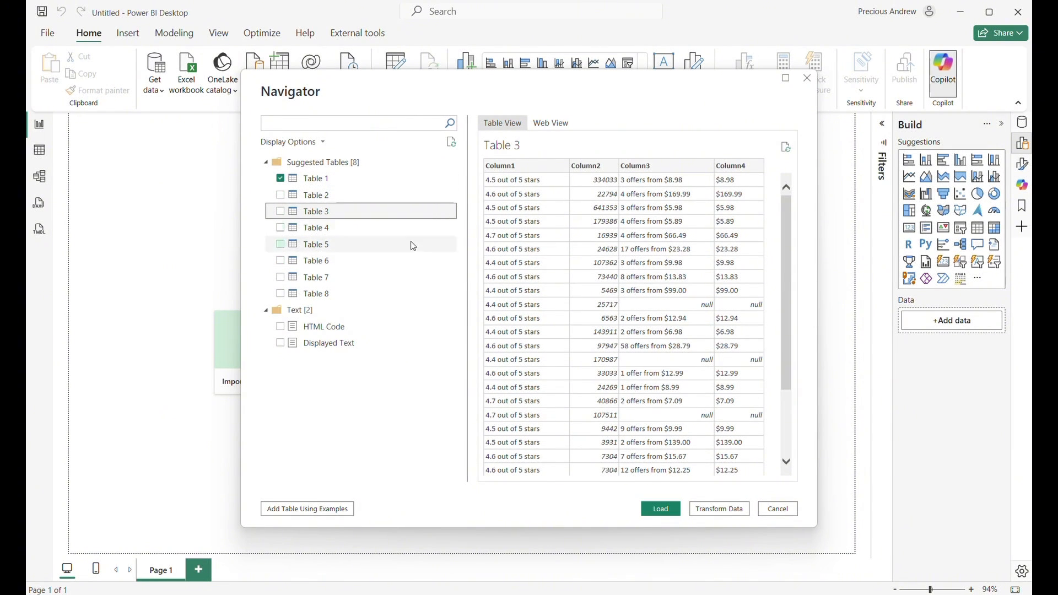
- Switch to Chrome and look through Amazon's Best Sellers in Electronics Accessories & Supplies listings down to the page navigation
key(alt+Tab)
scroll(559, 412, down, 11)
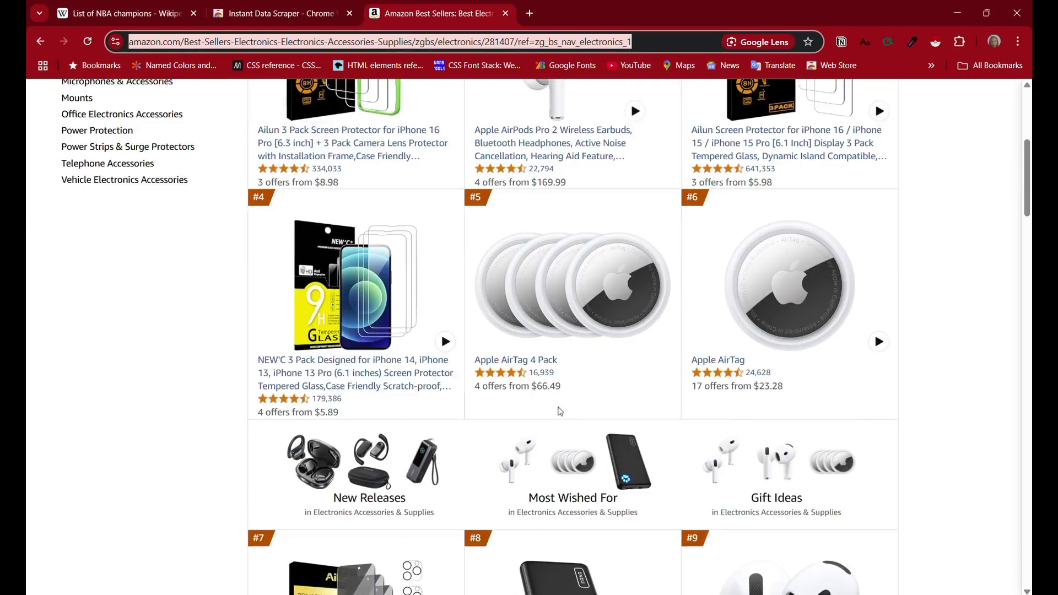
scroll(559, 414, down, 20)
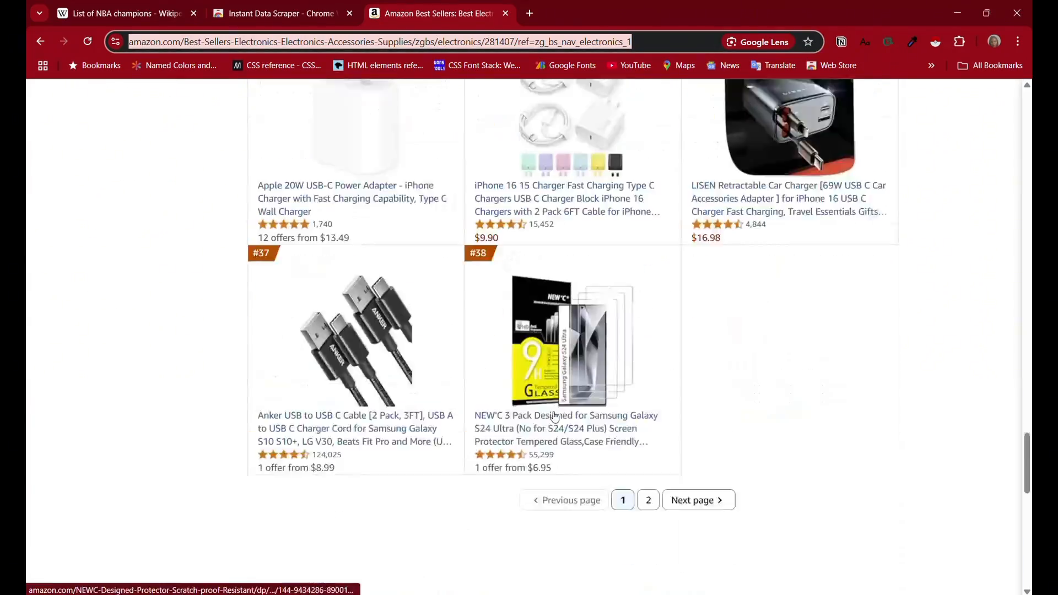
scroll(552, 410, up, 15)
scroll(553, 410, up, 20)
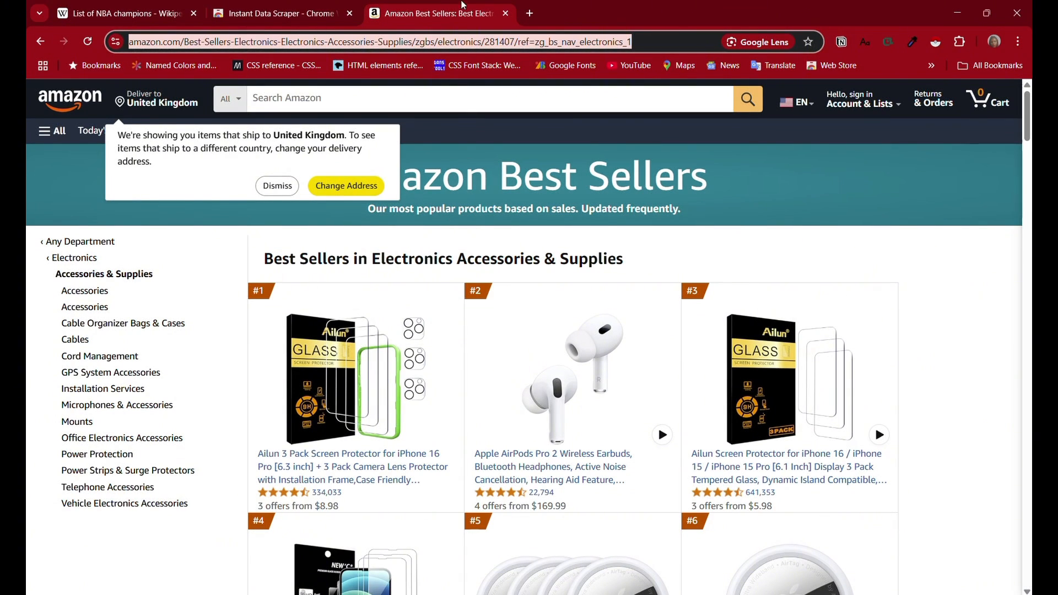
key(alt+Tab)
scroll(413, 402, down, 10)
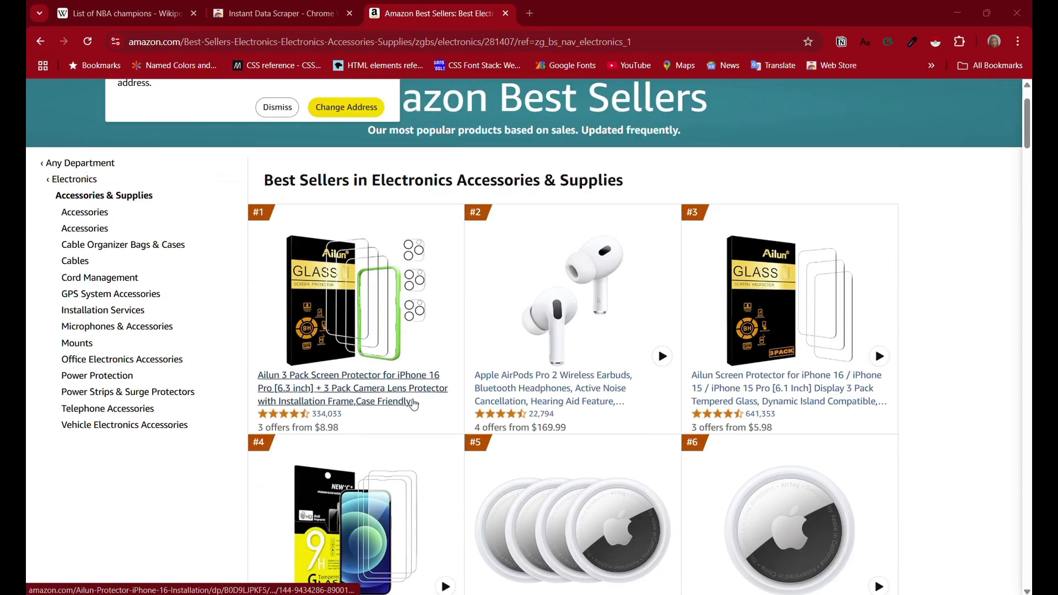
scroll(414, 402, up, 10)
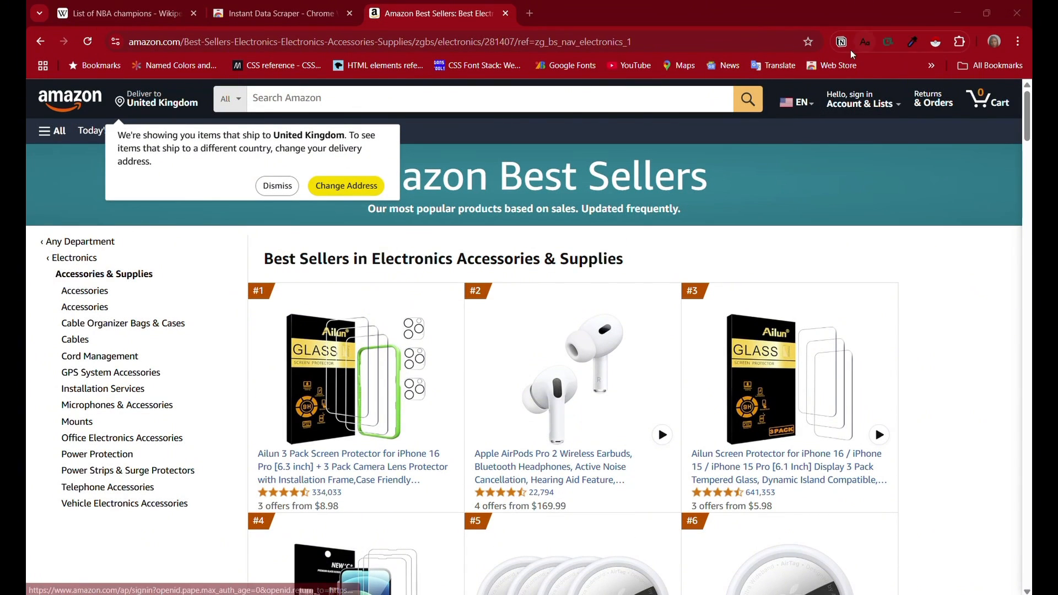
- Run Instant Data Scraper on the Amazon best-sellers page and check the extracted rows and columns
click(936, 43)
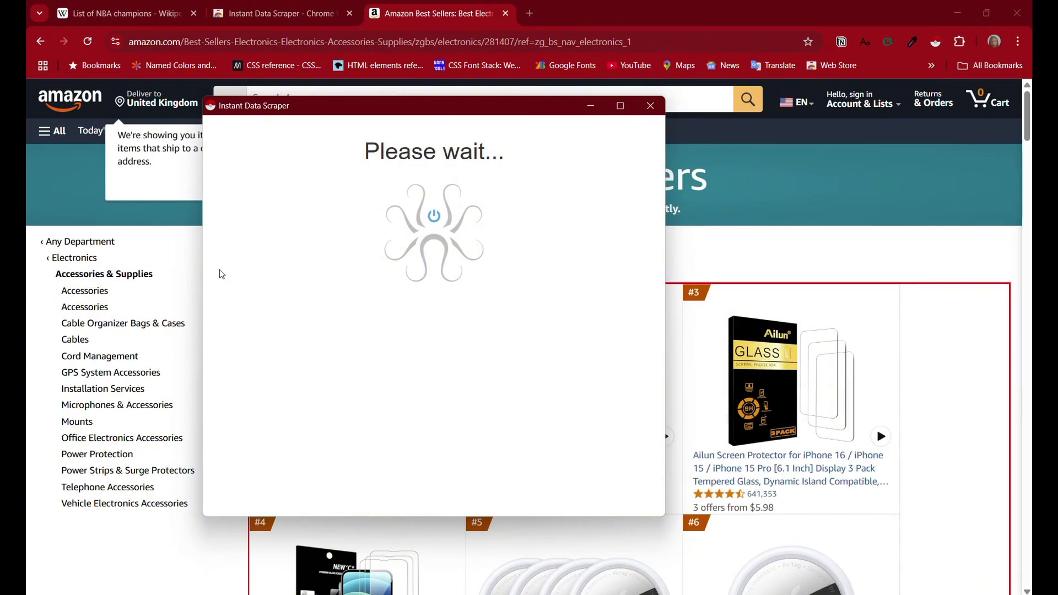
scroll(256, 377, down, 9)
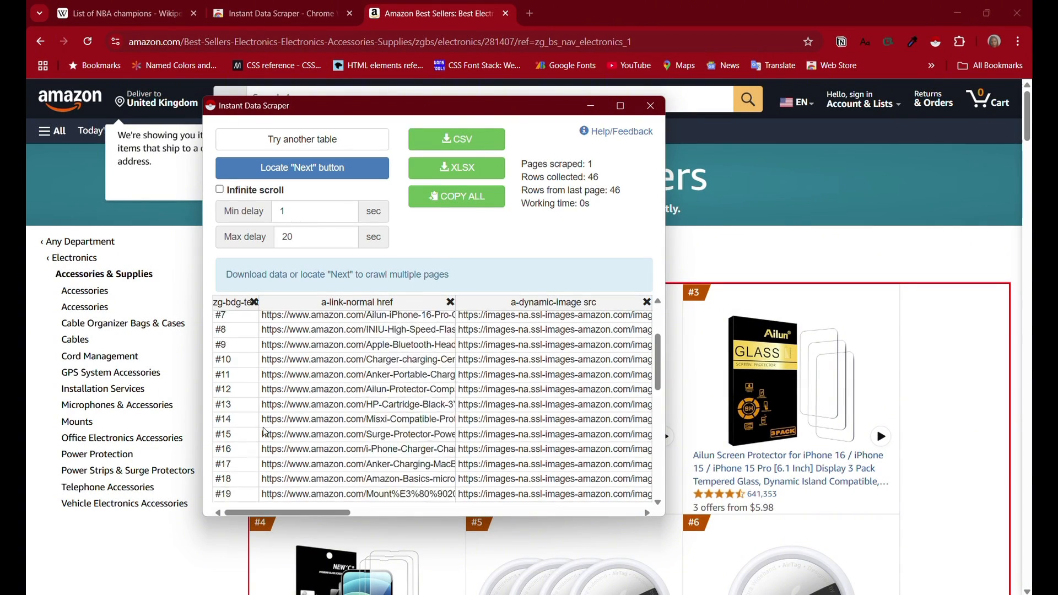
drag(294, 513, 591, 468)
scroll(289, 365, down, 2)
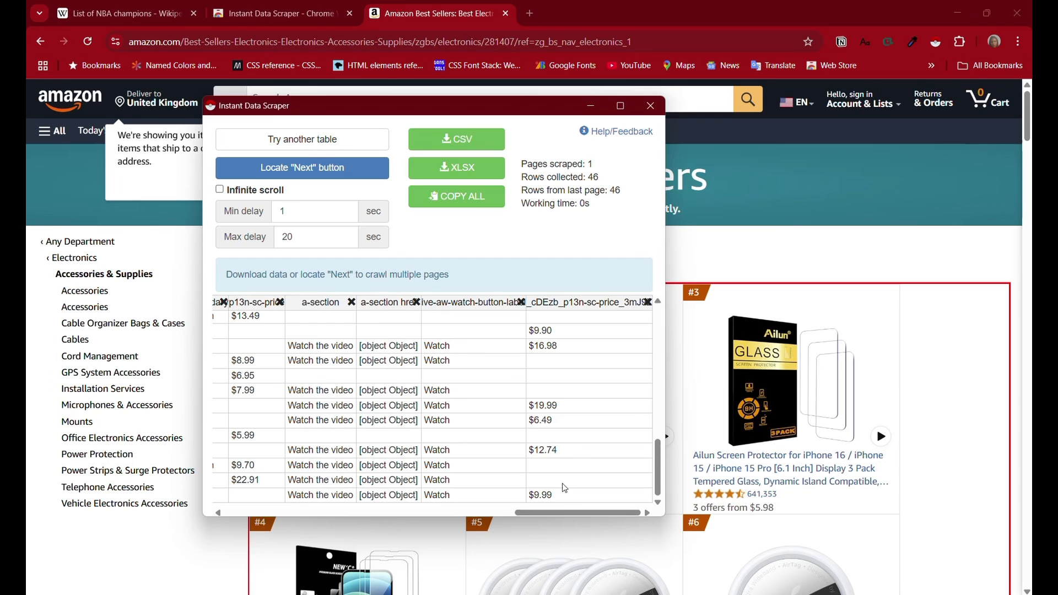
drag(561, 520, 273, 516)
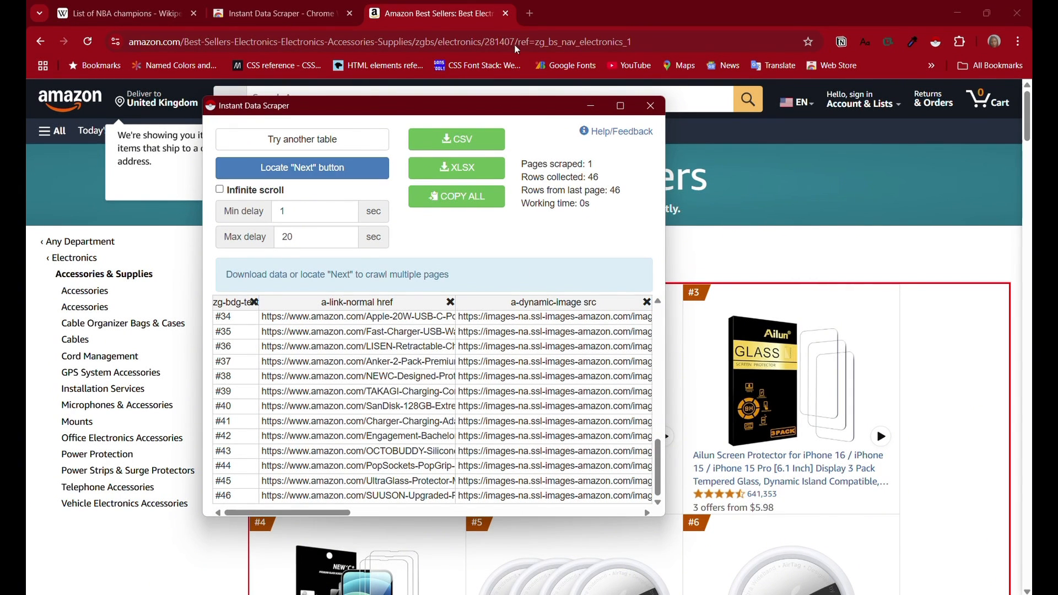
- Save the scraped data as the Excel worksheet "amazon" and review its rows in Excel
click(466, 171)
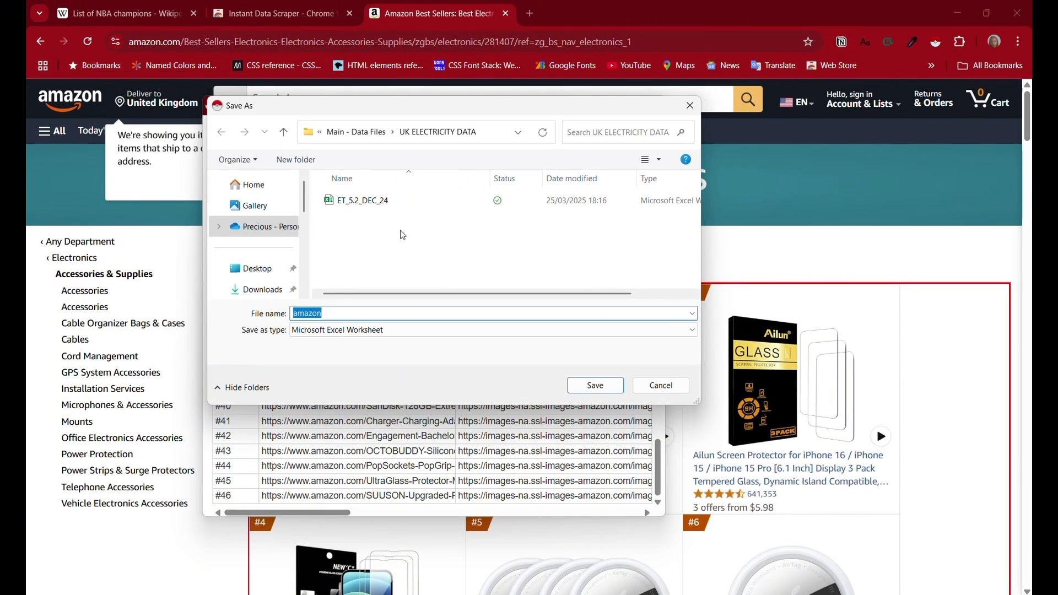
click(595, 385)
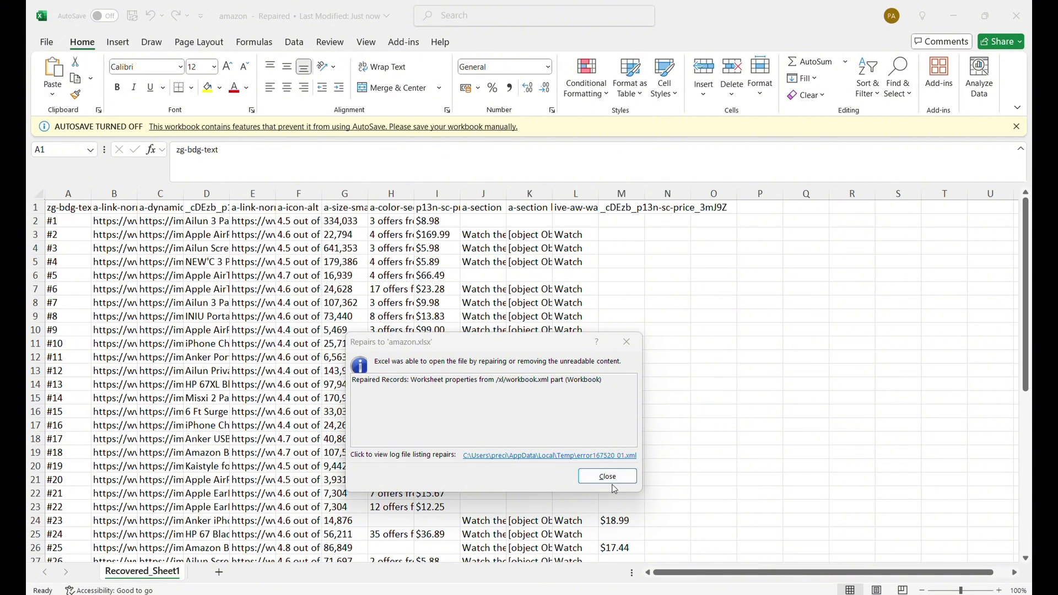
click(612, 481)
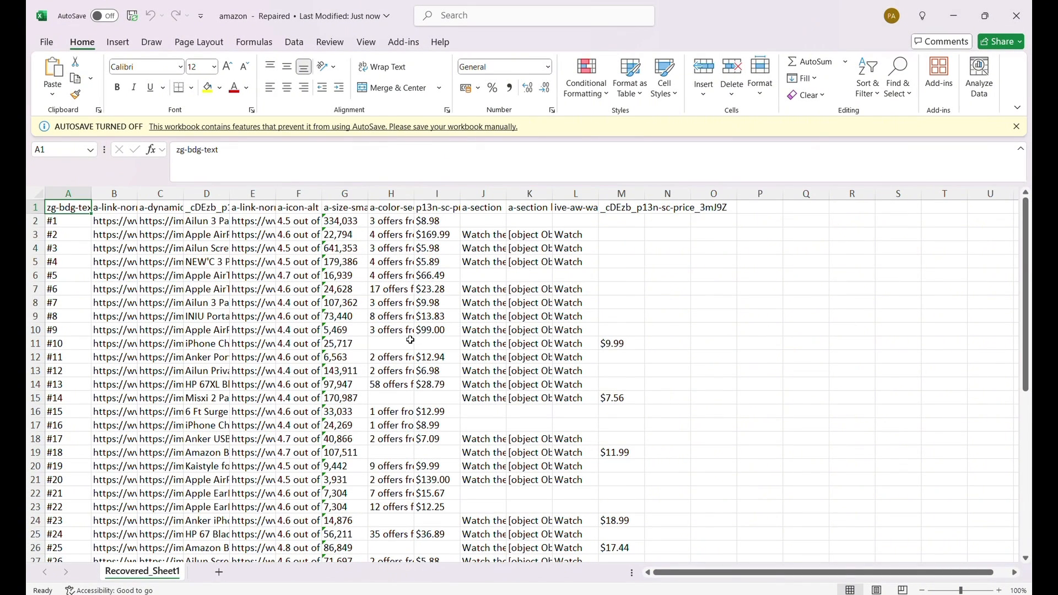
scroll(420, 392, down, 13)
scroll(420, 392, up, 13)
scroll(286, 251, down, 13)
scroll(192, 278, up, 13)
- Switch to Microsoft Edge in a maximized window and open the Edge Add-ons store
click(529, 594)
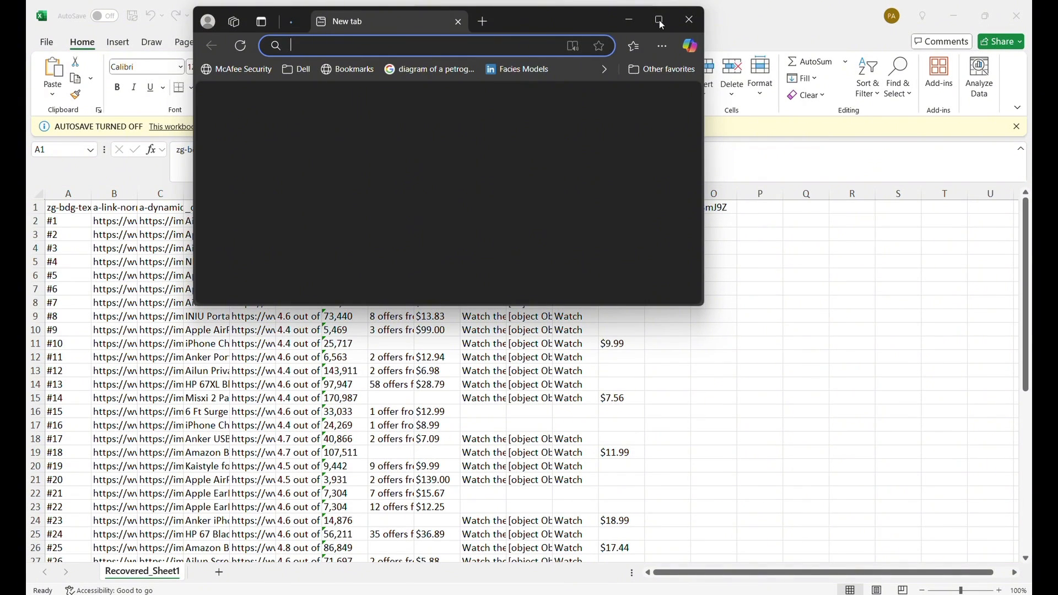
click(659, 21)
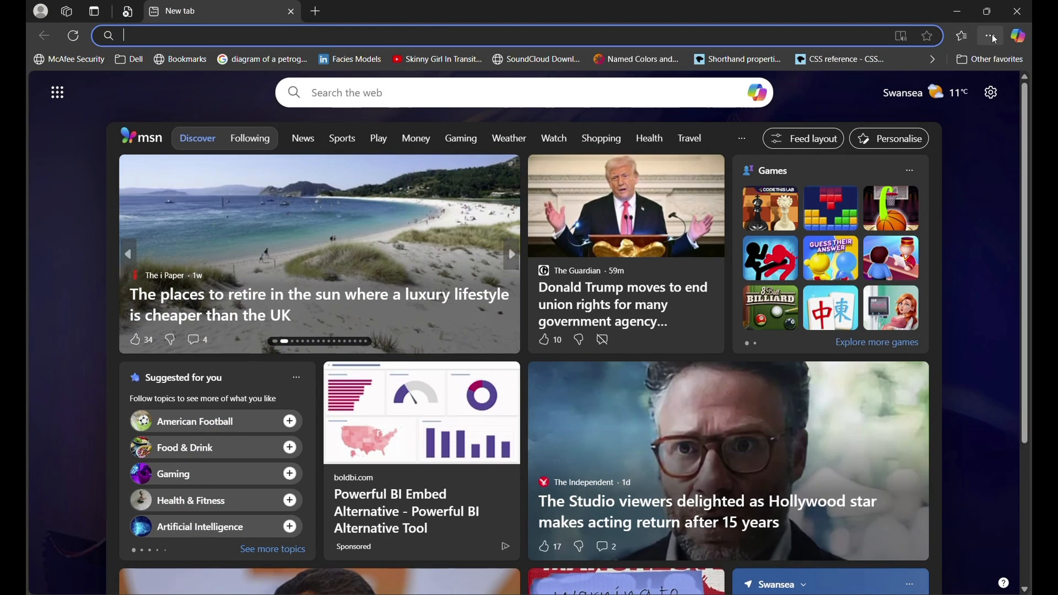
click(992, 37)
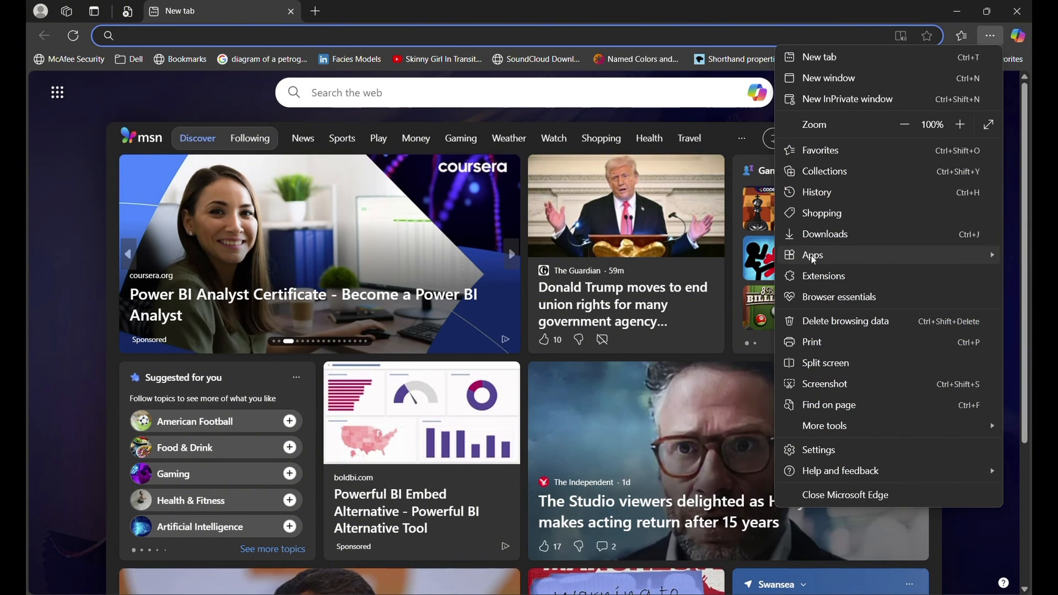
click(816, 276)
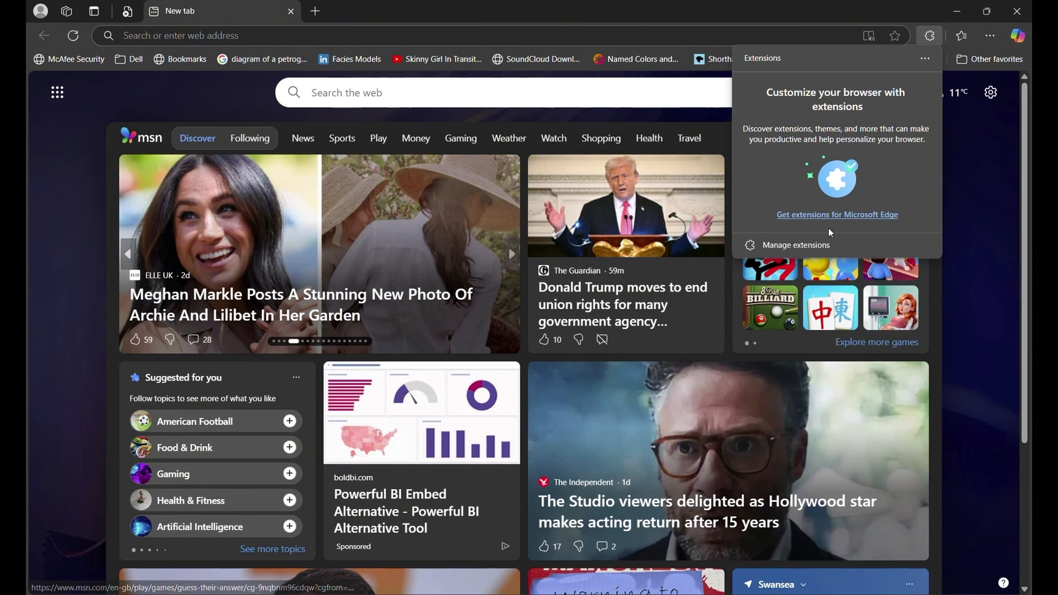
click(822, 215)
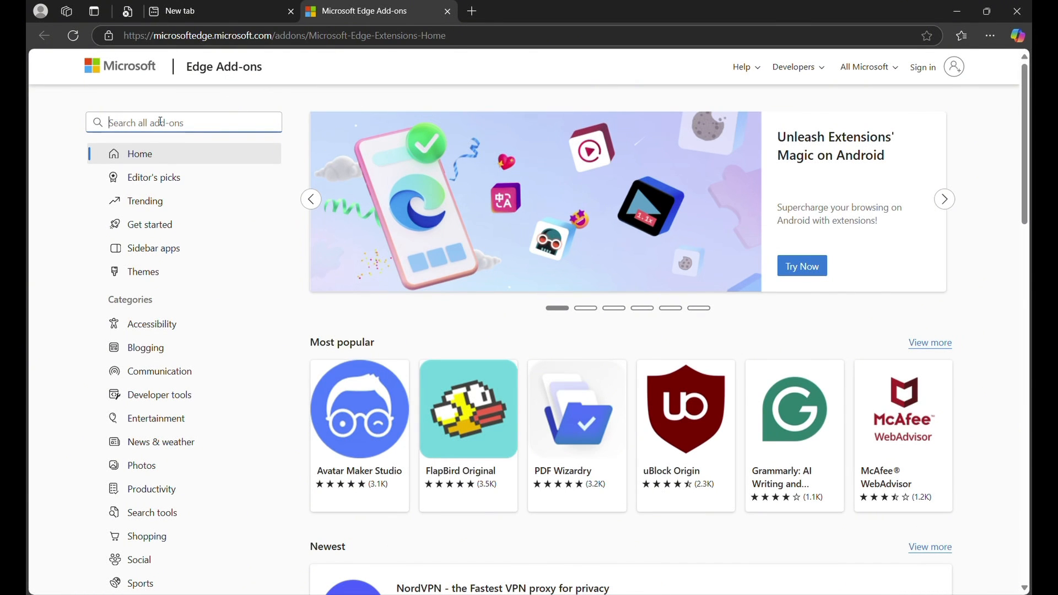
- Search the Edge add-ons for "instant data scraper" and look through the results
text(st)
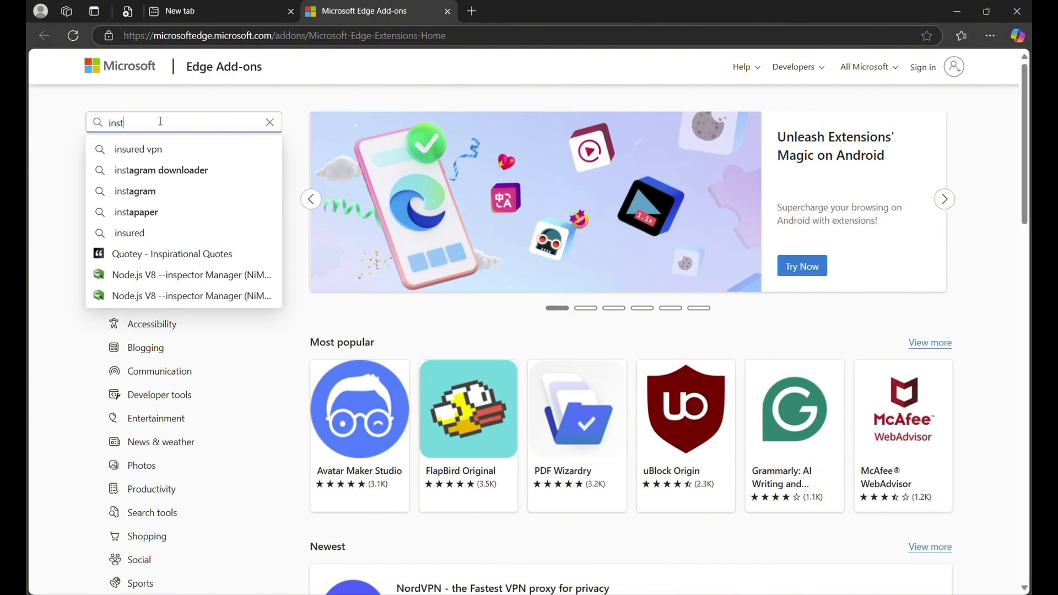
text(ant da)
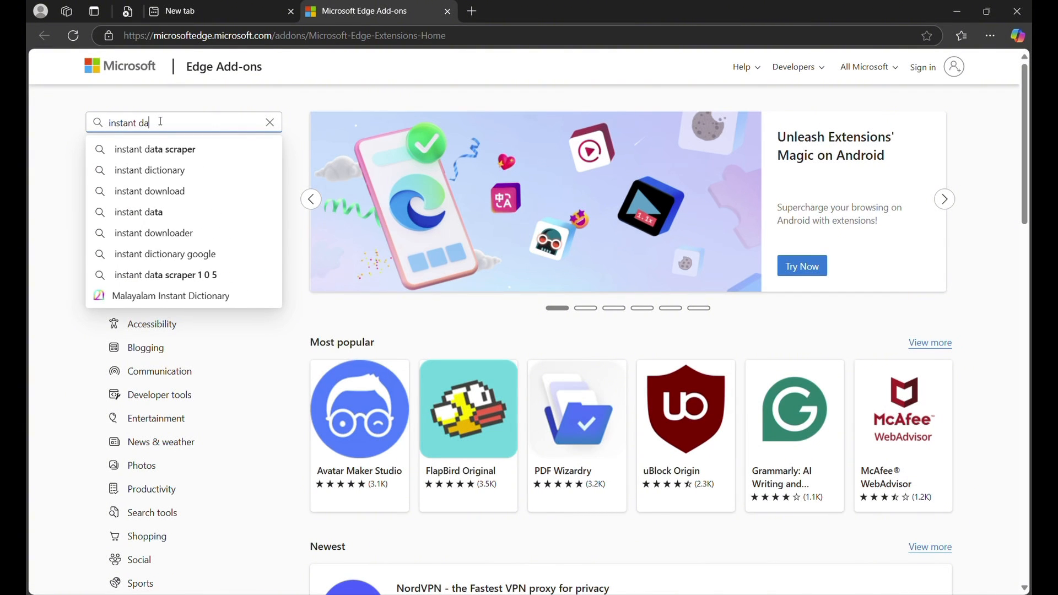
text(ta scrsp)
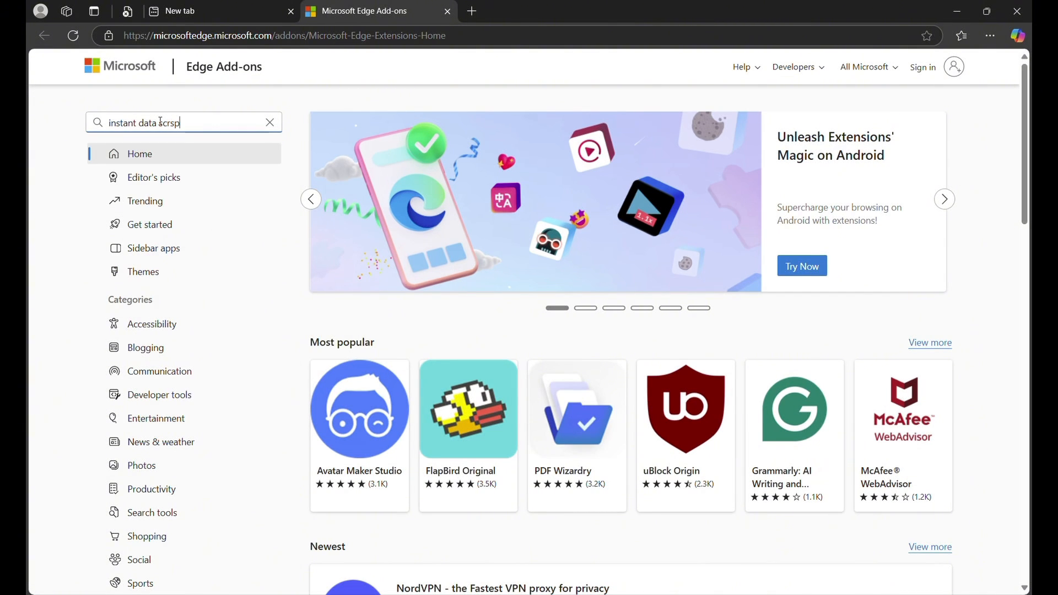
key(BackSpace)
text(aper)
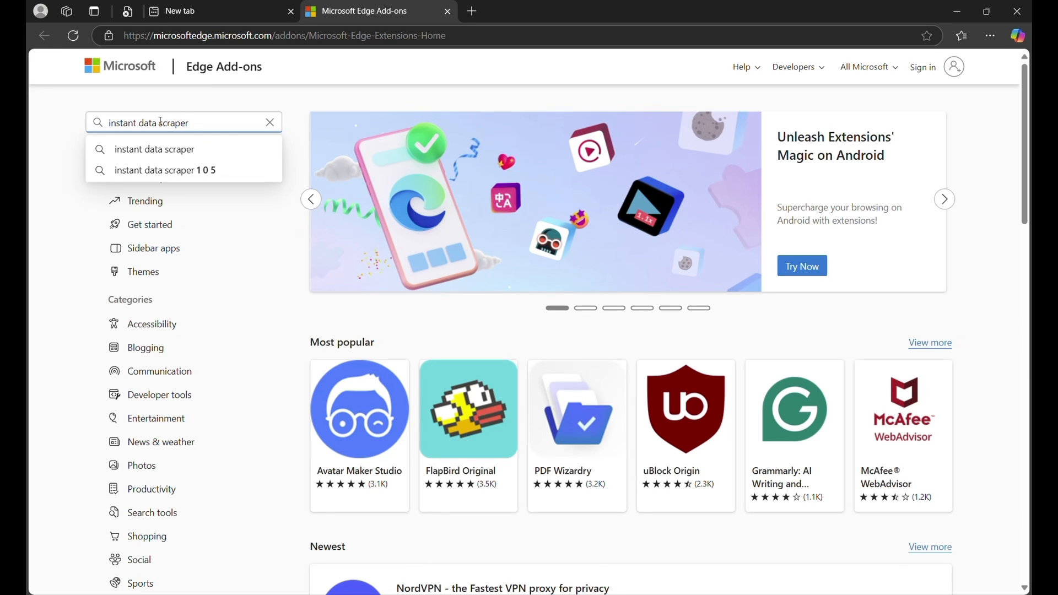
key(Return)
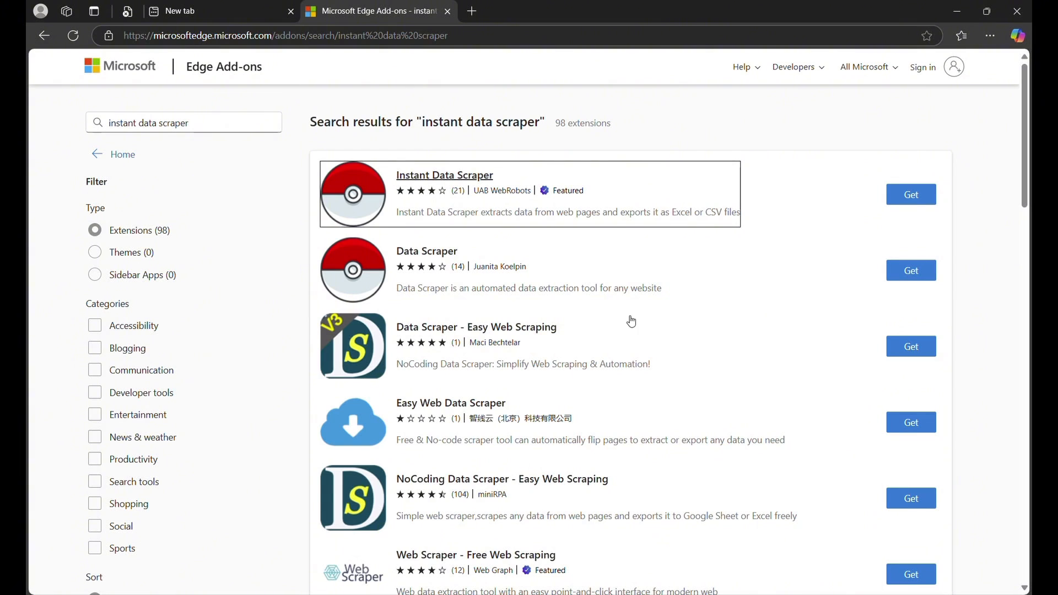
scroll(532, 402, down, 5)
scroll(532, 415, up, 5)
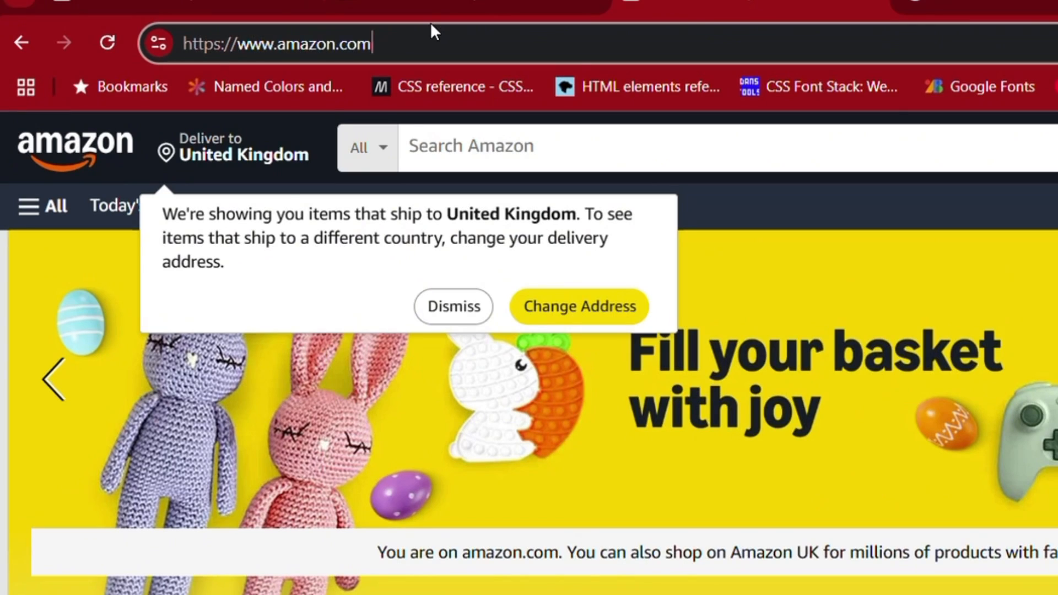
text(/)
text(robo)
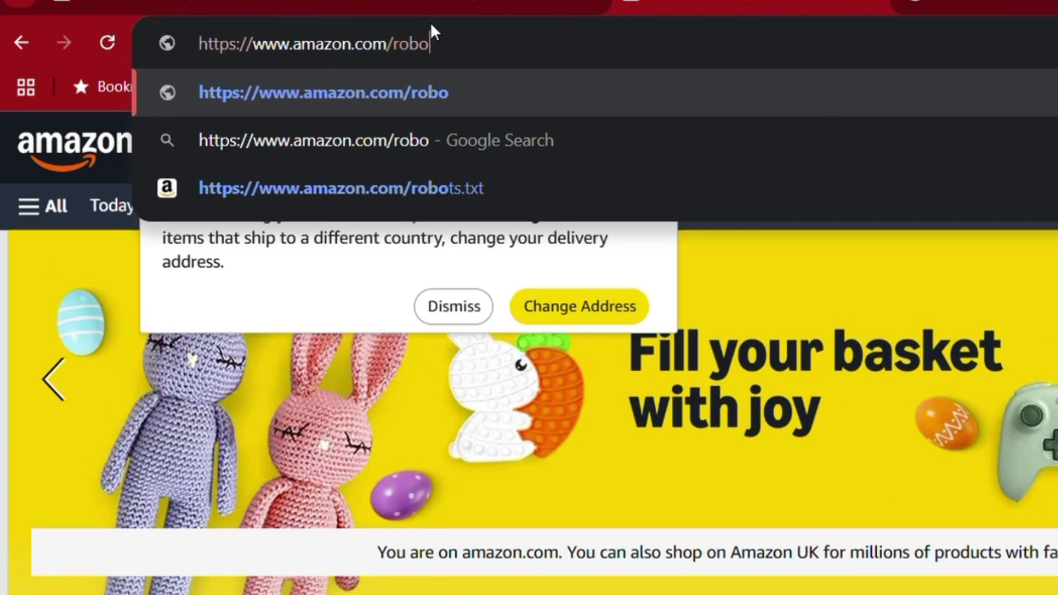
text(ts.txt)
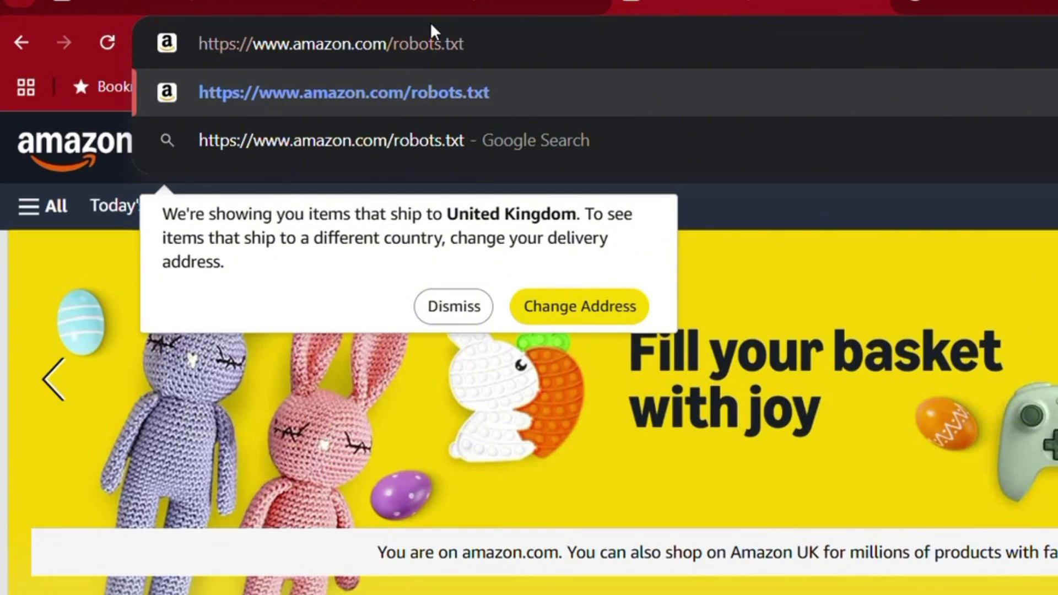
key(Return)
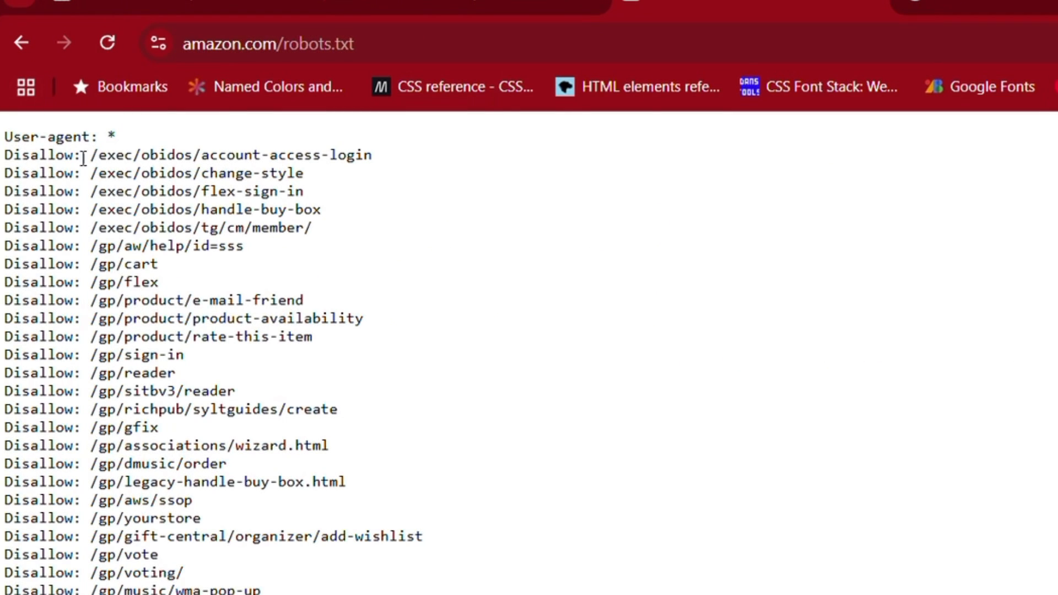
scroll(144, 201, down, 9)
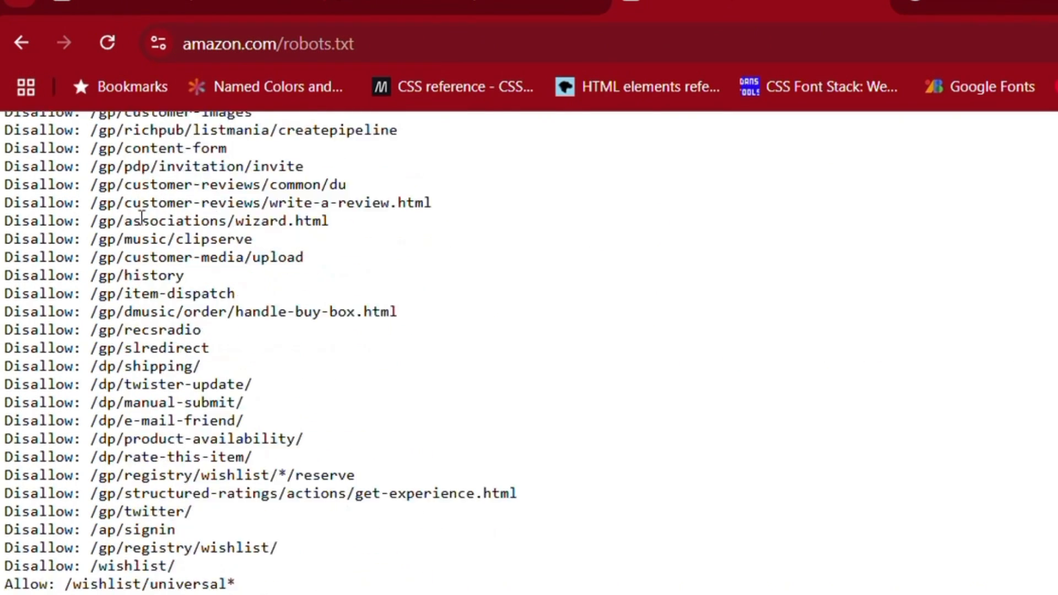